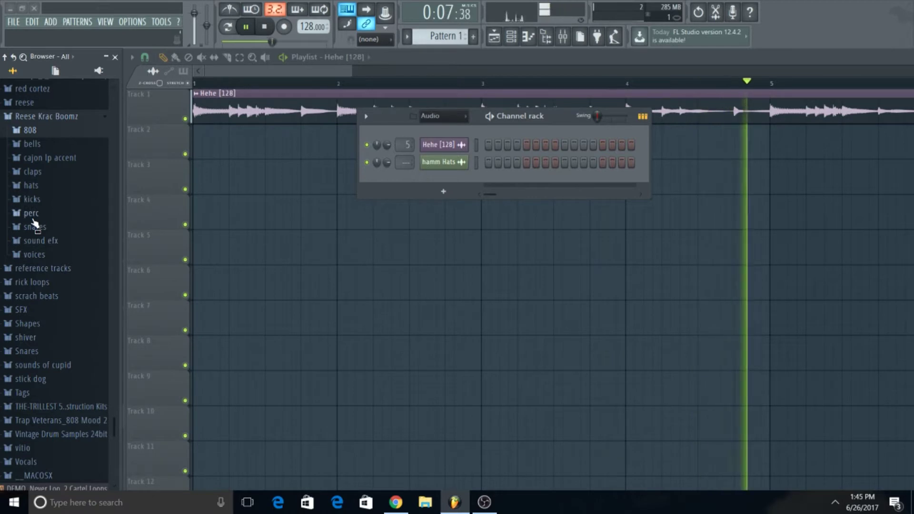
- Audition samples in the Reese Krac Boomz snares folder, add Krac Sanre 2 as a new channel, and clear its ninth step
left_click(37, 229)
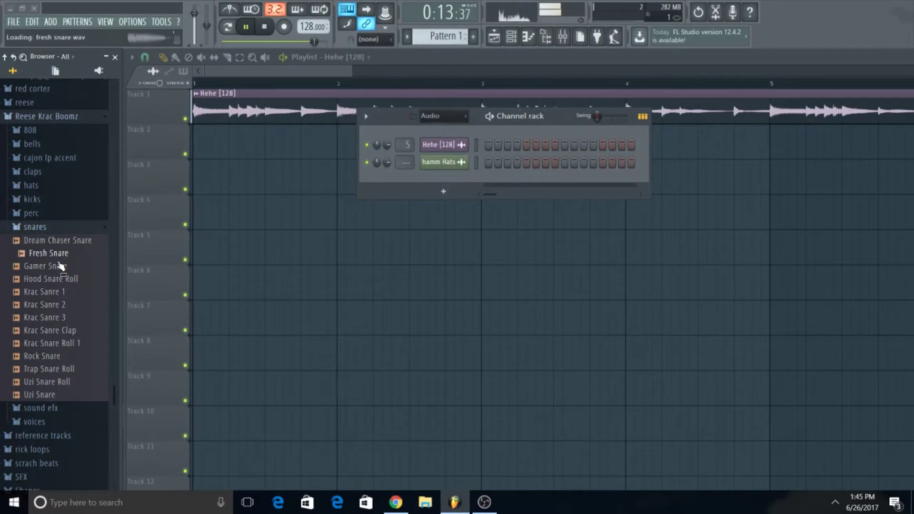
left_click(64, 293)
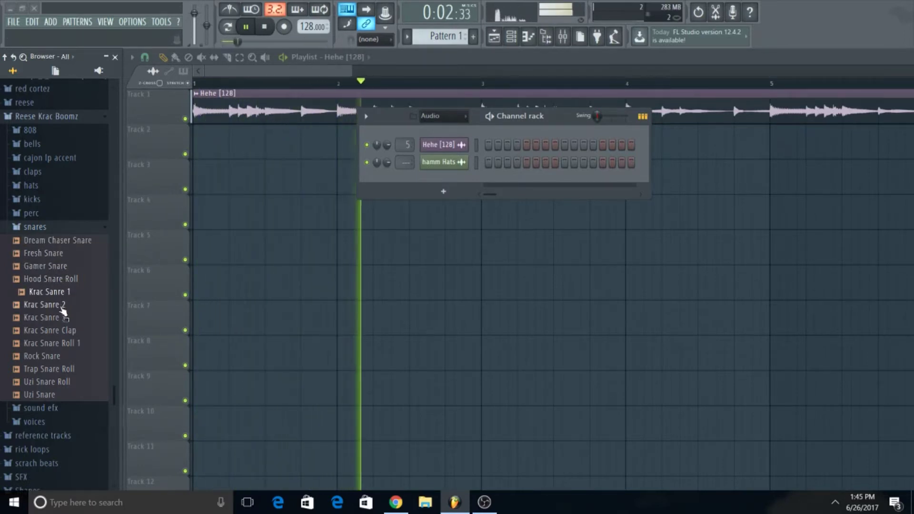
left_click(63, 305)
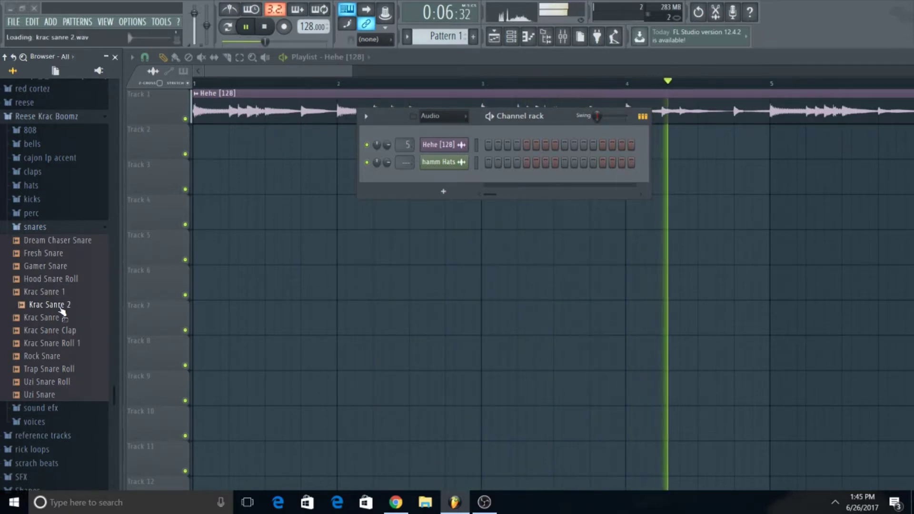
left_click_drag(60, 309, 429, 181)
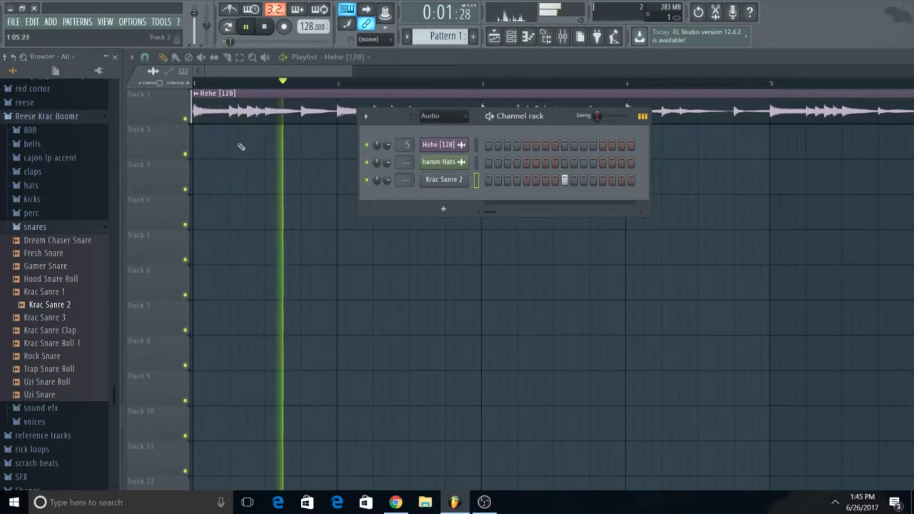
left_click(565, 180)
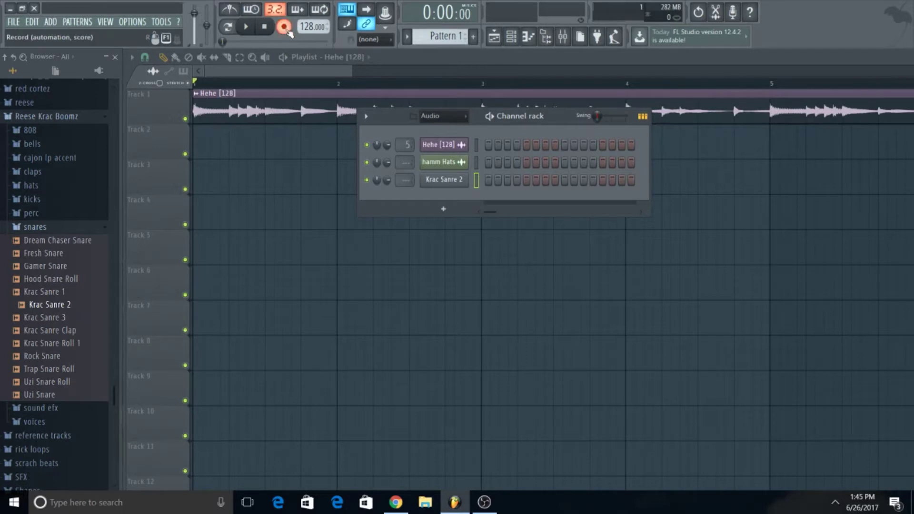
- Record a live Krac Sanre 2 snare performance into Pattern 1 as notes and automation, and disarm recording when finished
left_click(286, 27)
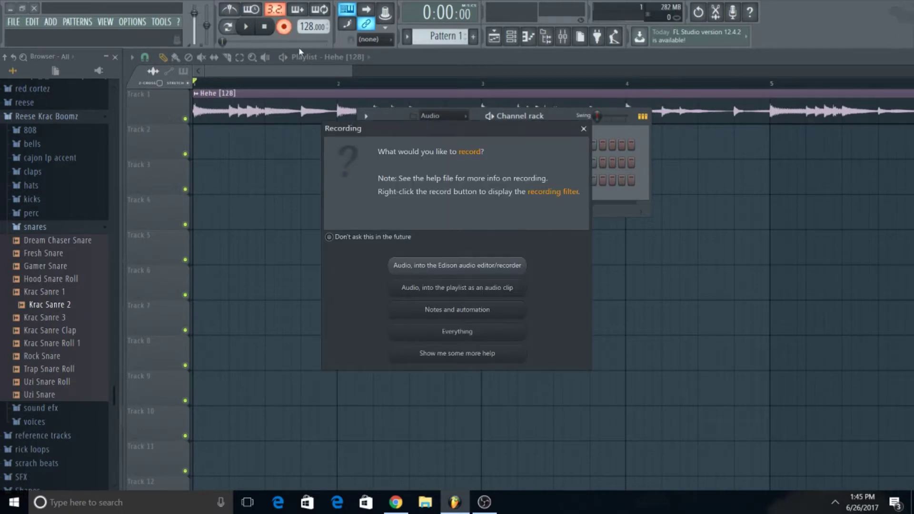
left_click(486, 312)
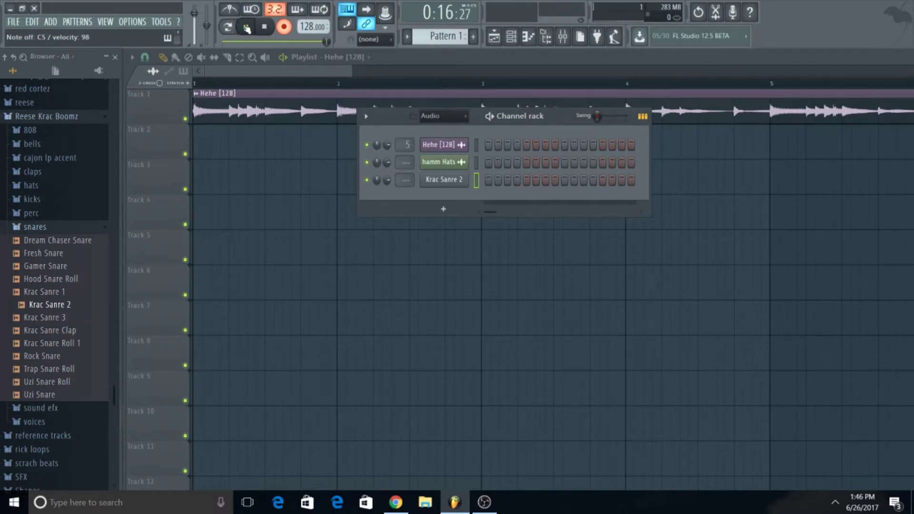
left_click(285, 28)
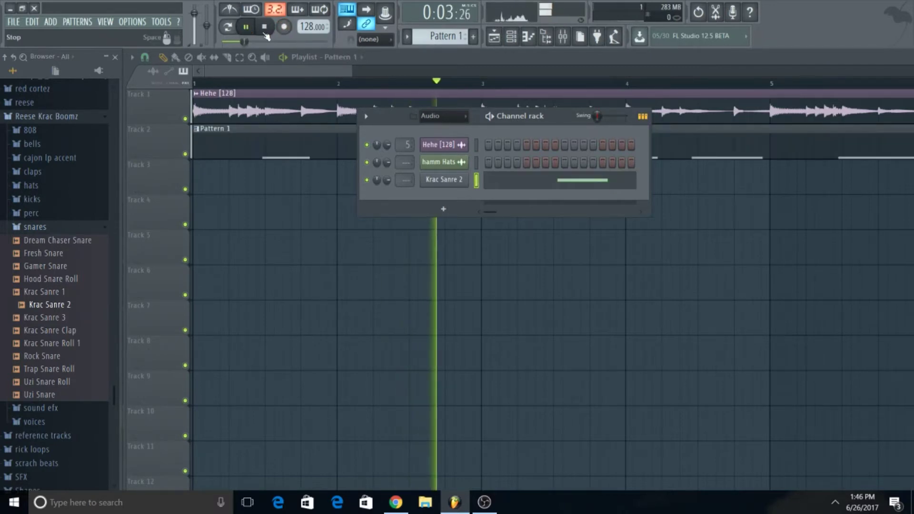
- Quantize the start times of the recorded Krac Sanre 2 notes in Pattern 1 with the Default template, leaving durations unchanged
left_click(355, 151)
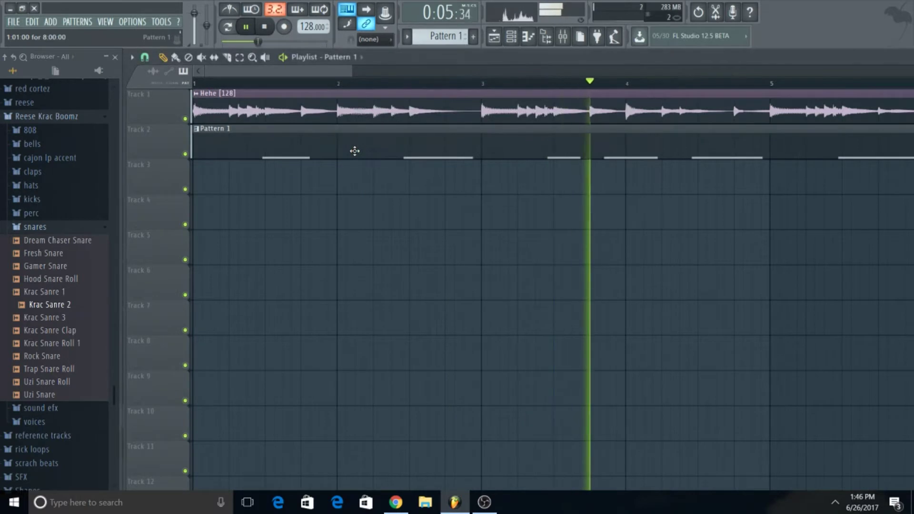
double_click(344, 146)
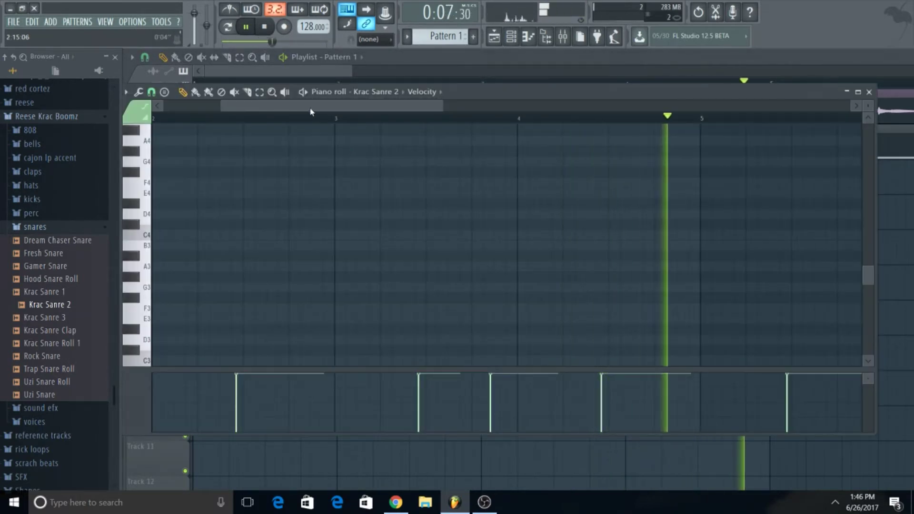
left_click(271, 92)
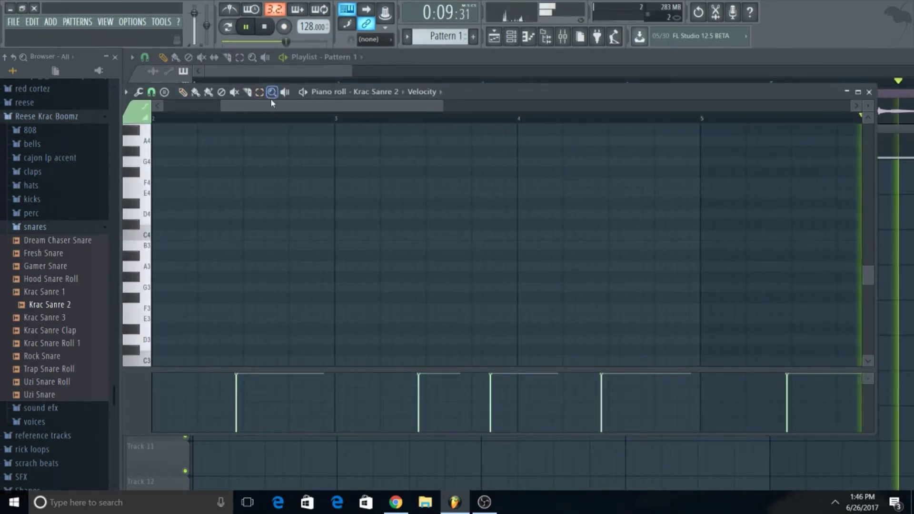
right_click(286, 167)
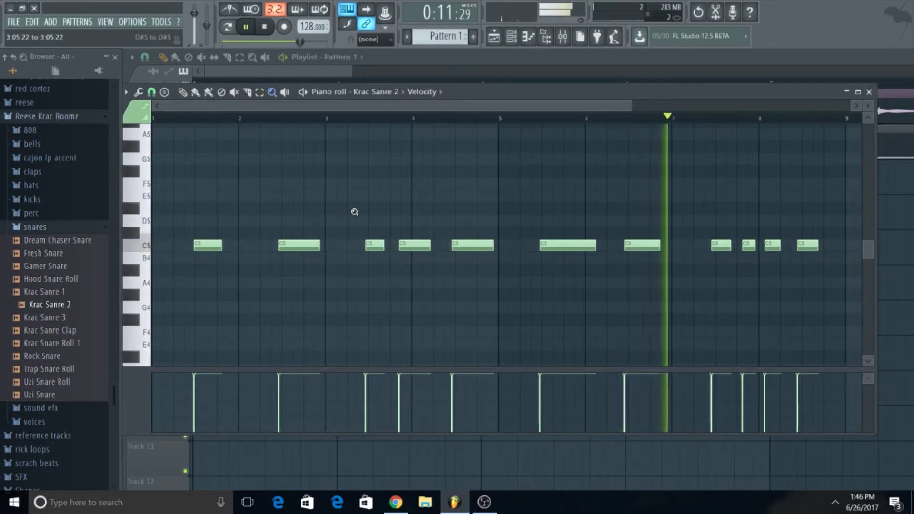
left_click_drag(356, 203, 109, 267)
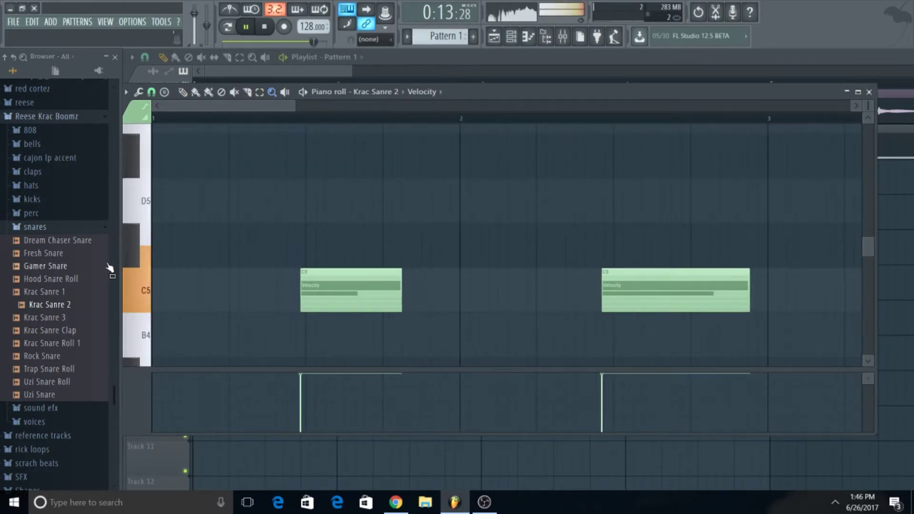
key("alt+q")
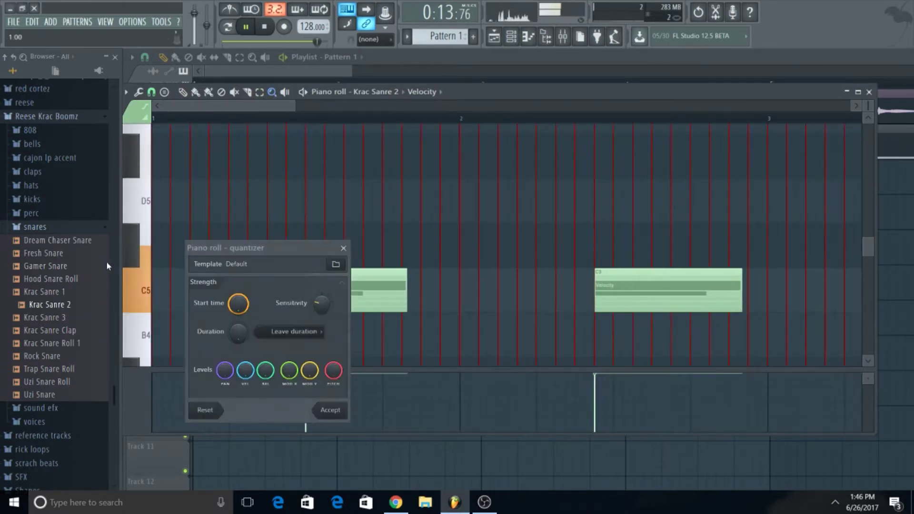
left_click(336, 417)
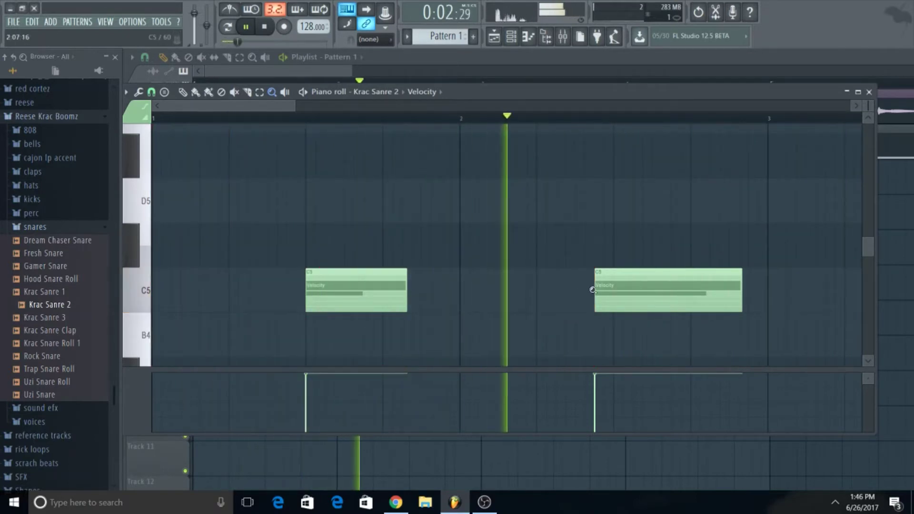
- Reopen Pattern 1 from the playlist in the Krac Sanre 2 piano roll and activate the Draw tool
left_click(165, 59)
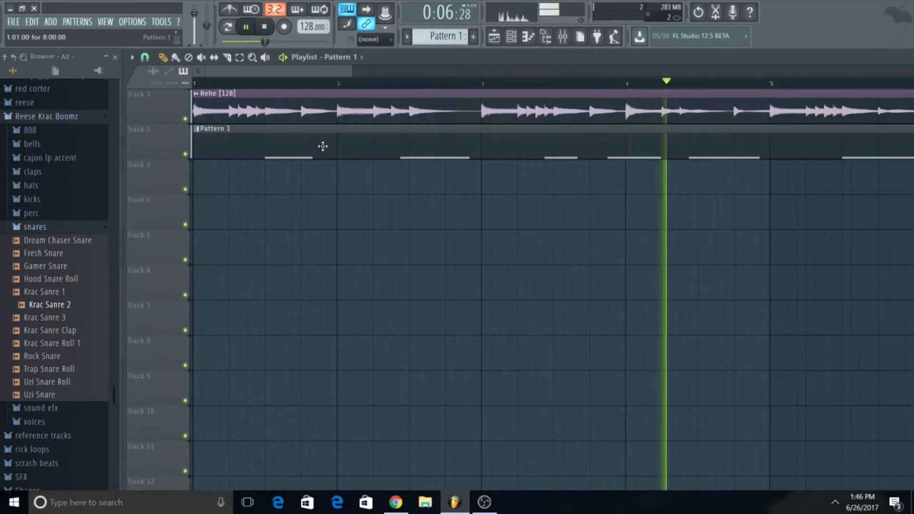
double_click(320, 145)
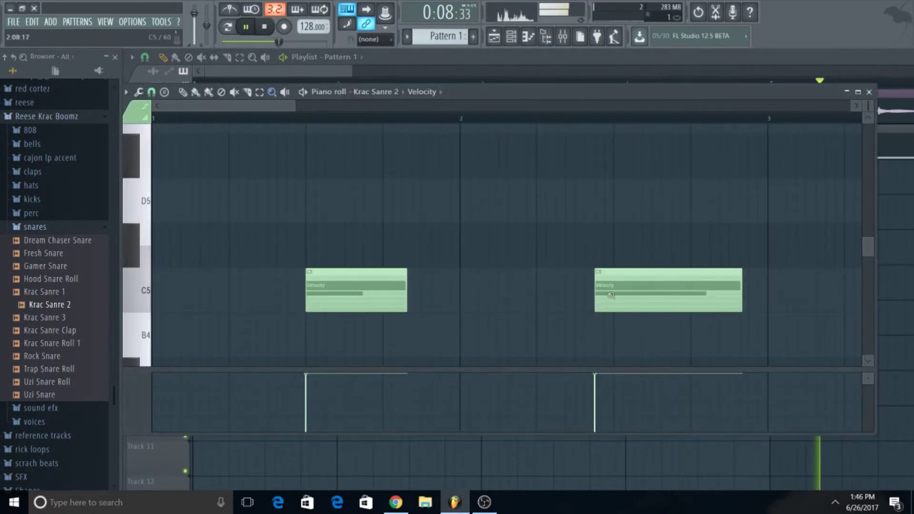
left_click(184, 93)
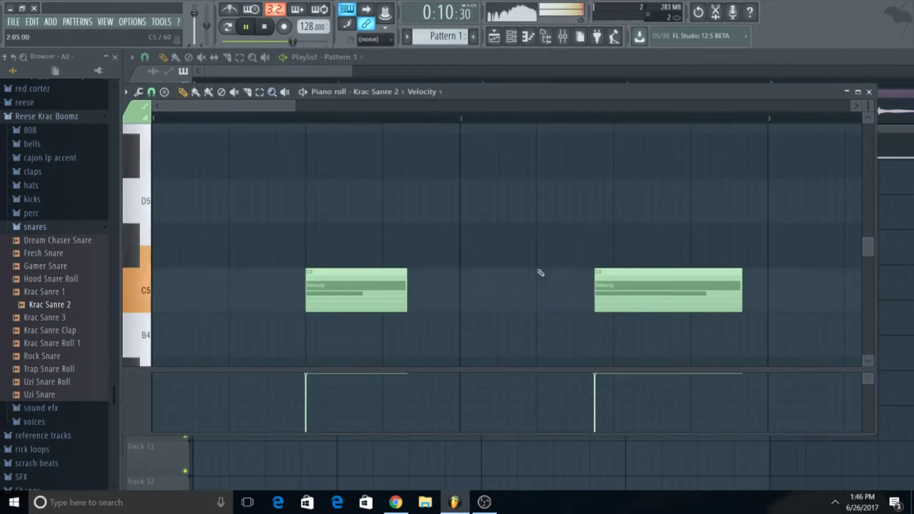
left_click_drag(638, 291, 655, 291)
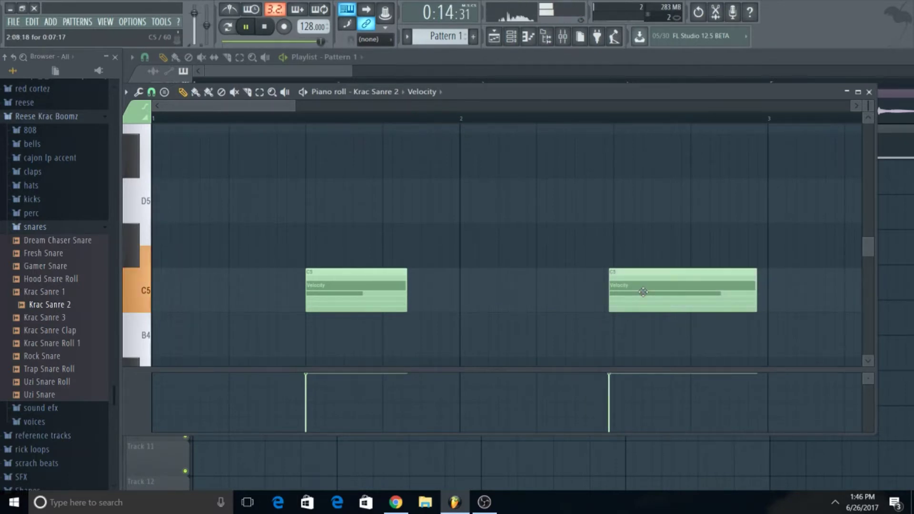
left_click(259, 95)
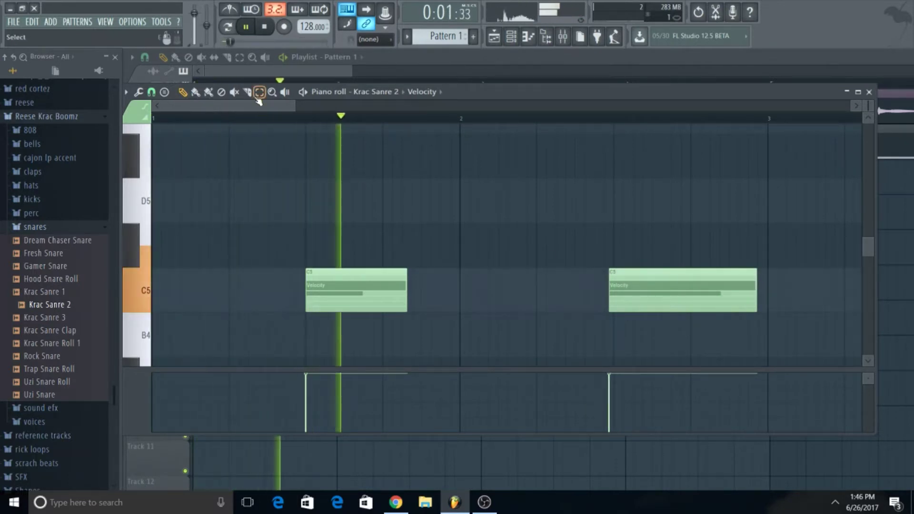
key("ctrl+z")
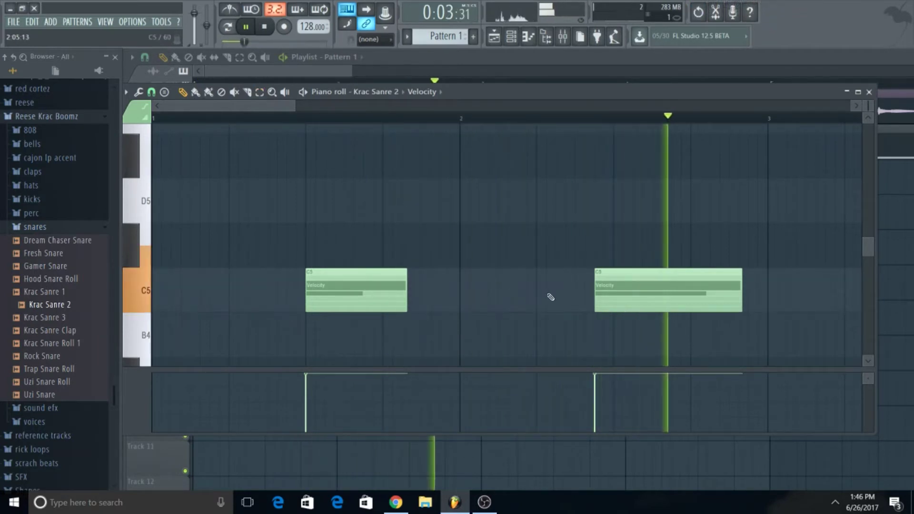
key("ctrl+z")
key("ctrl+z")
- Shift the off-beat snare notes in bars 2, 3 and 4 to start at 2:09:00, 3:09:00 and 4:09:00
left_click_drag(632, 297, 657, 297)
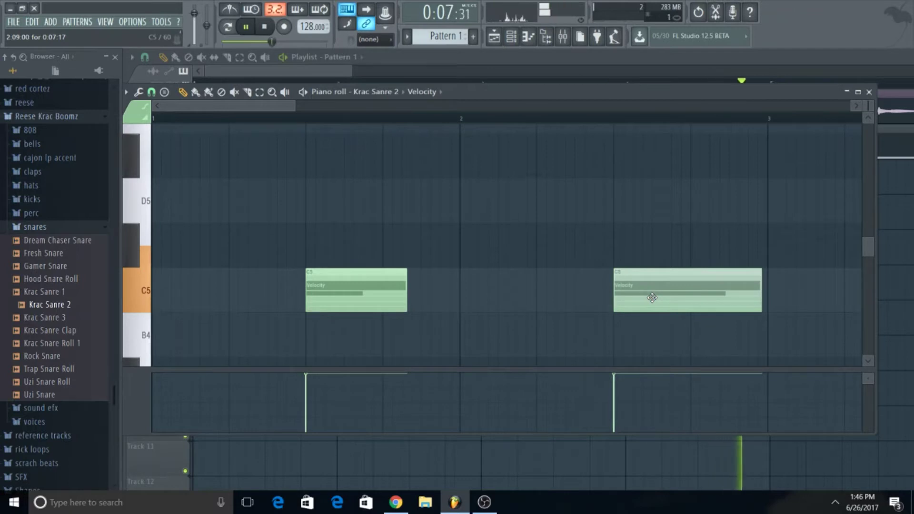
left_click_drag(289, 102, 395, 123)
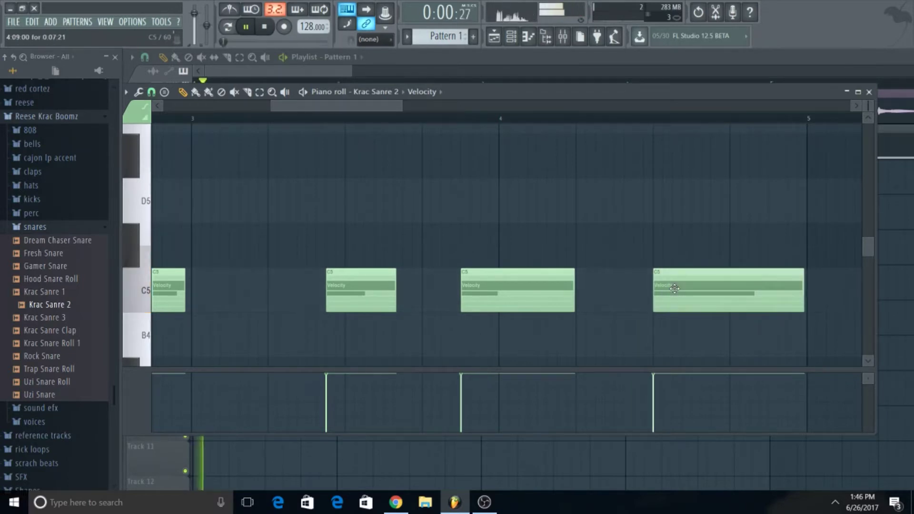
left_click_drag(366, 293, 381, 290)
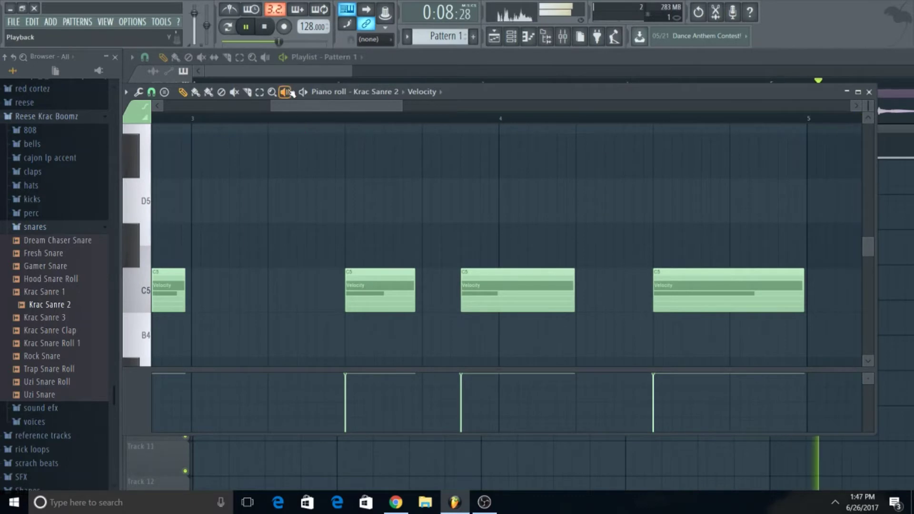
- Move the second snare in the bar 5–6 section to 6:09:00 and the first snare of bar 7 to 7:09:00
left_click_drag(294, 105, 437, 147)
left_click_drag(540, 281, 560, 282)
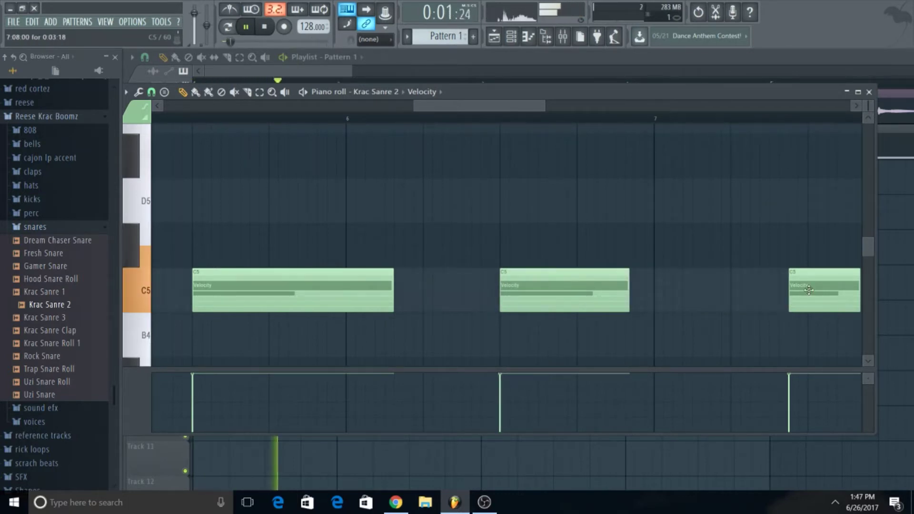
mouse_move(812, 289)
left_mouse_down()
mouse_move(834, 290)
mouse_move(826, 291)
left_mouse_up()
- Move the last three snare notes to 7:15:00, 8:03:00 and 8:09:00, delete the stray short note, and close the piano roll
left_click_drag(476, 108, 576, 126)
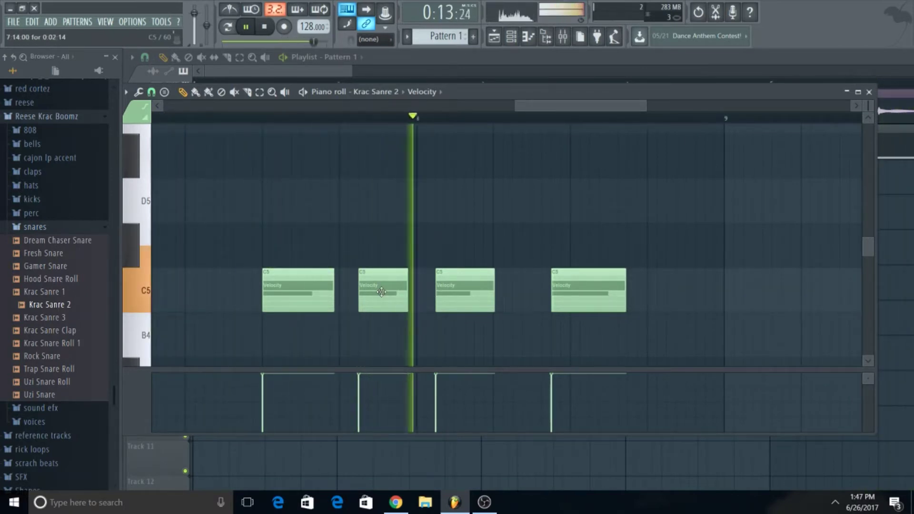
left_click_drag(381, 292, 401, 291)
left_click_drag(464, 298, 483, 301)
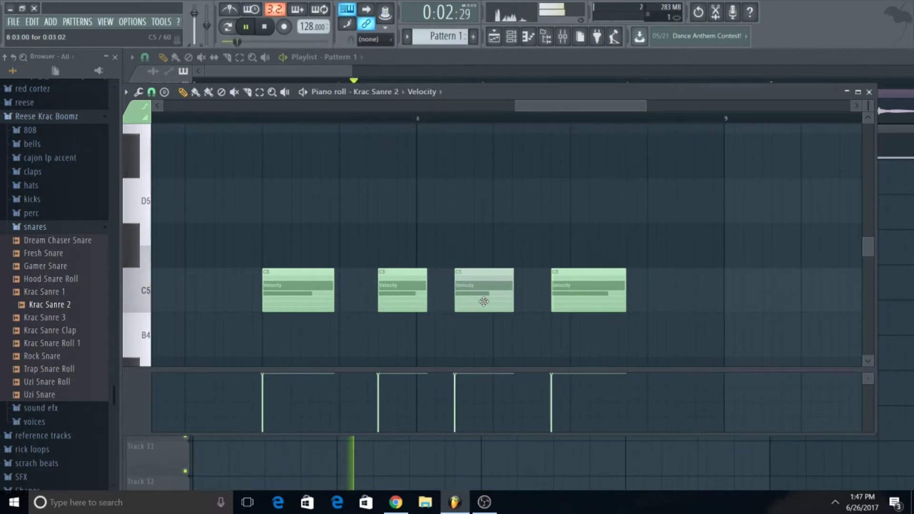
left_click_drag(562, 294, 584, 295)
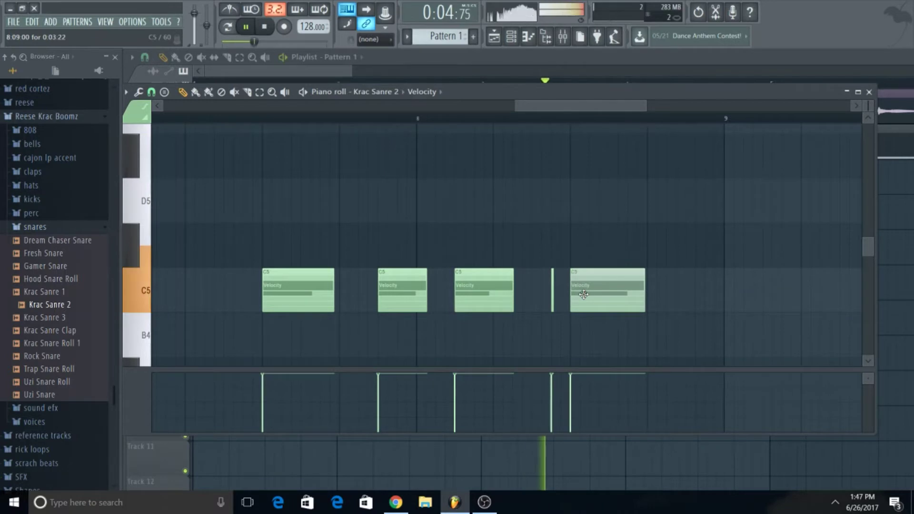
right_click(553, 299)
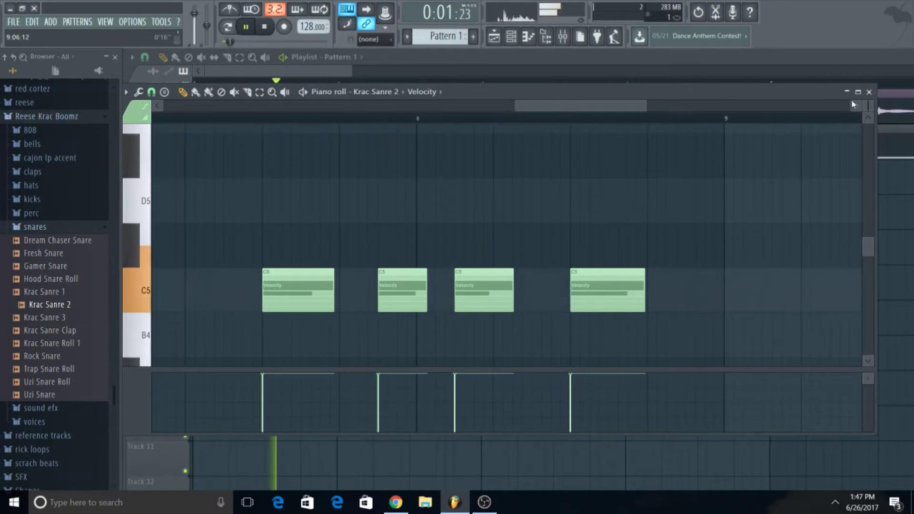
left_click(869, 93)
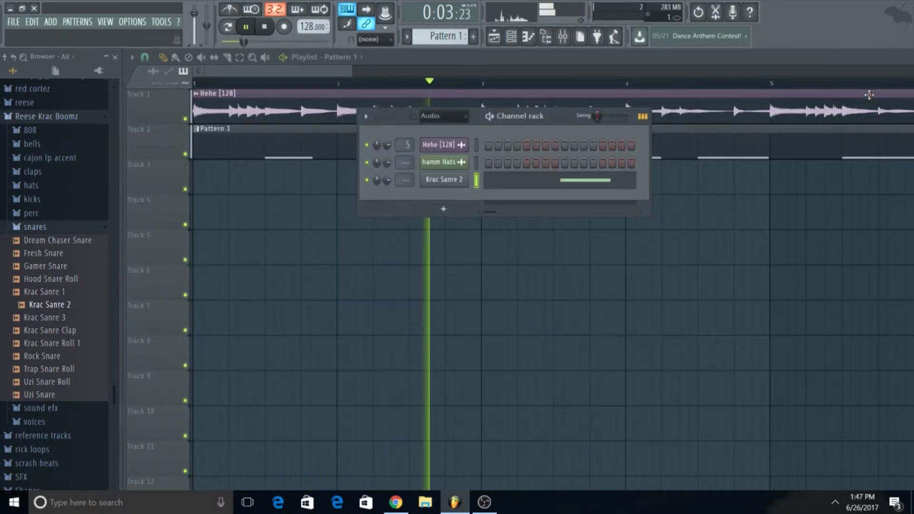
- Audition samples in the bells folder of Reese Krac Boomz and place King Bell on Track 3 at bar 1
left_click(54, 228)
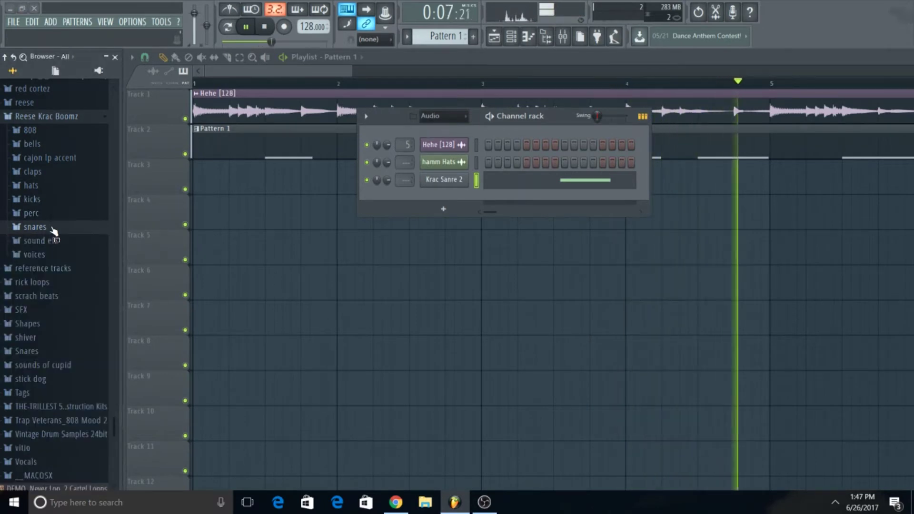
left_click(45, 143)
left_click(47, 160)
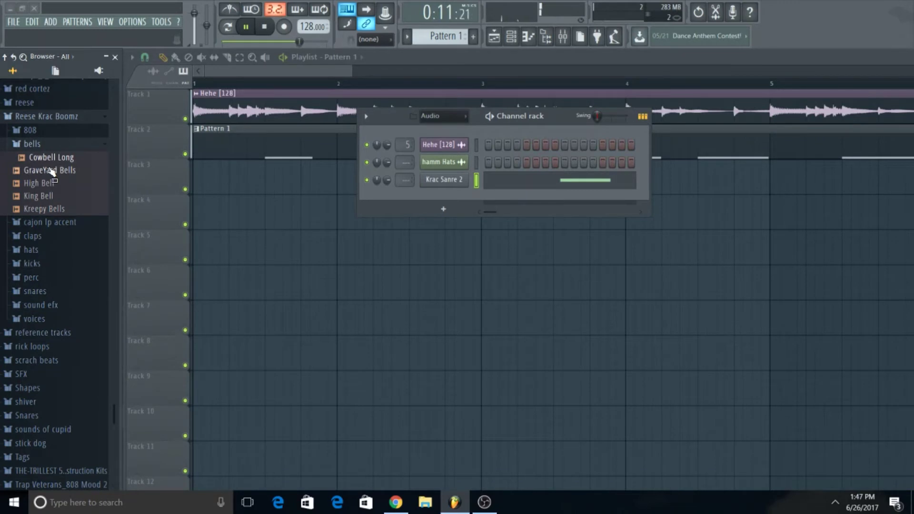
left_click(49, 197)
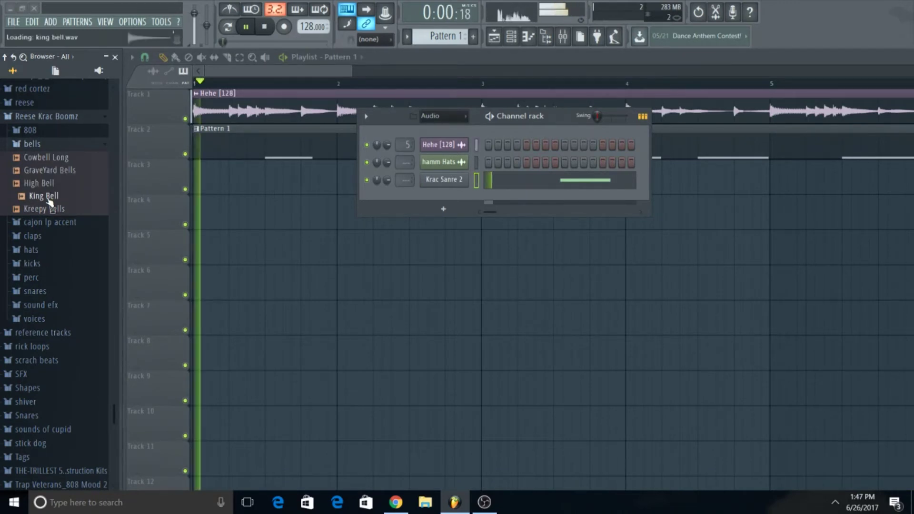
left_click_drag(49, 200, 196, 188)
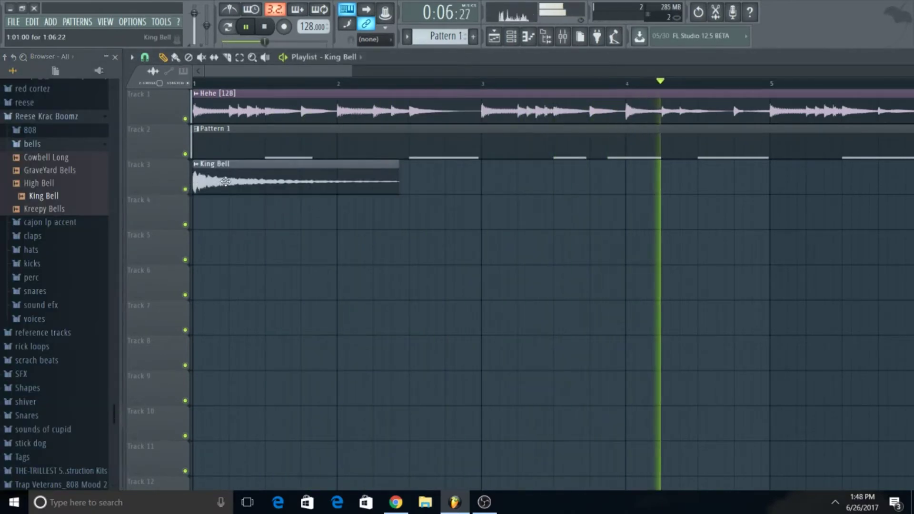
- Open the King Bell channel settings and route the sample to mixer track 6
double_click(223, 183)
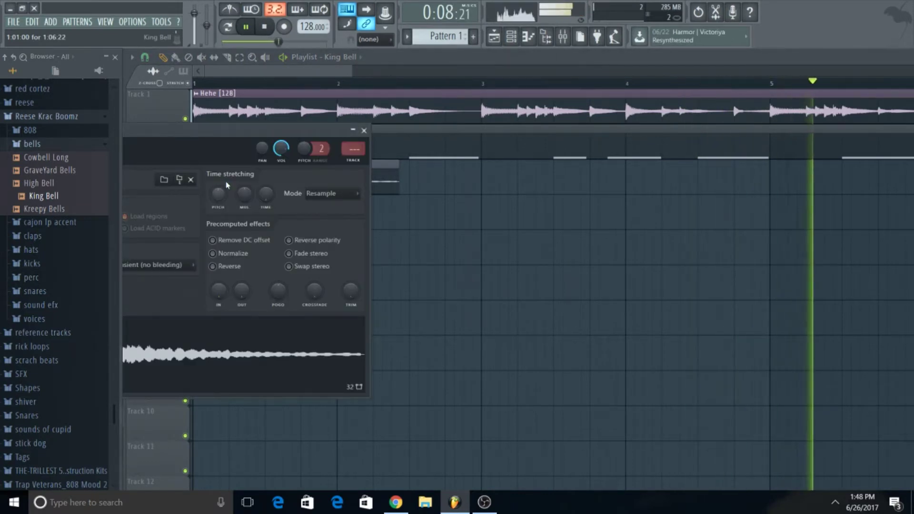
key("F9")
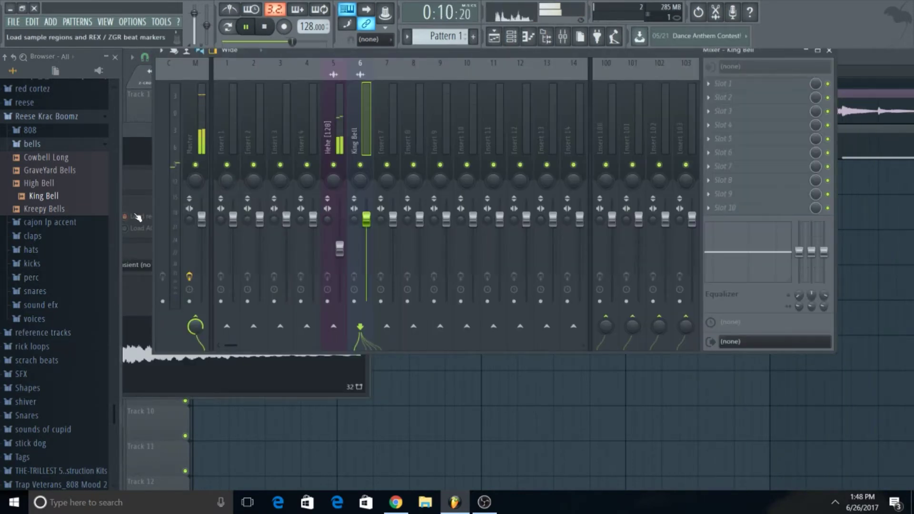
- Audition In Your Face Klap, Klassik and Krac Klap 1 from the claps folder of Reese Krac Boomz
left_click(47, 145)
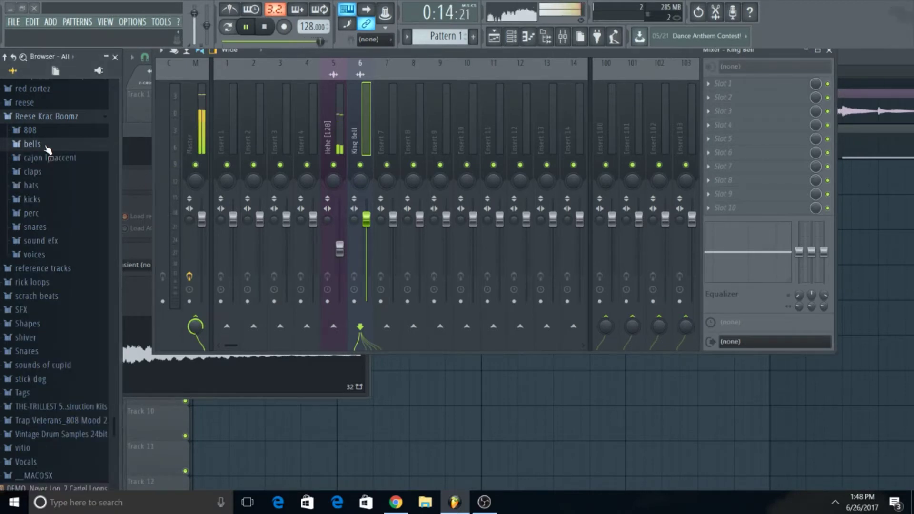
left_click(40, 173)
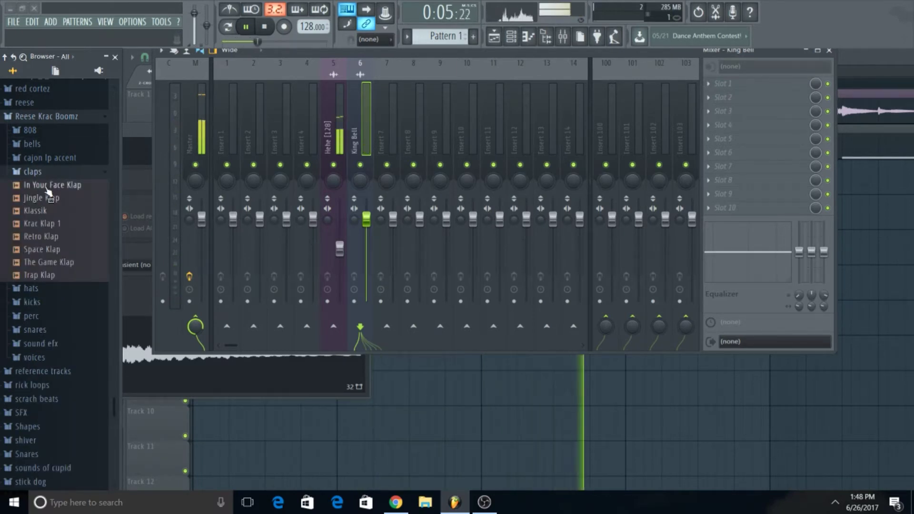
left_click(49, 185)
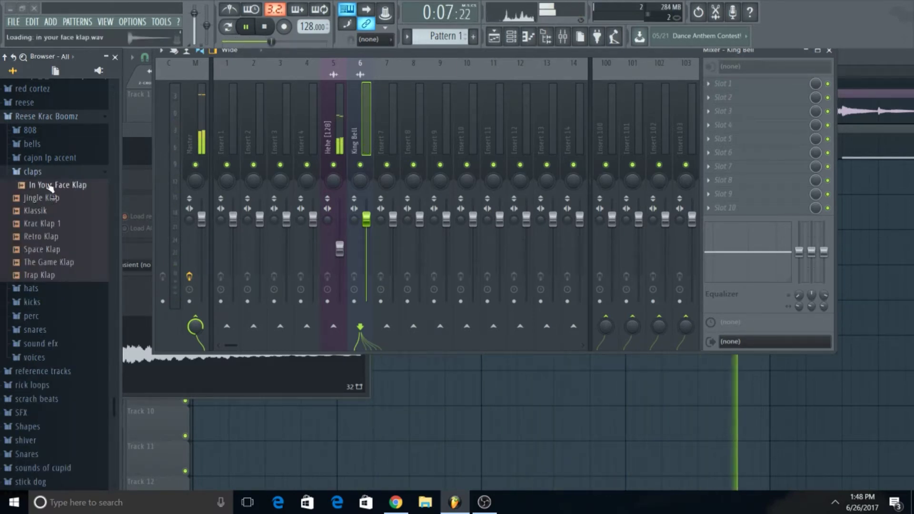
left_click(47, 211)
left_click(49, 224)
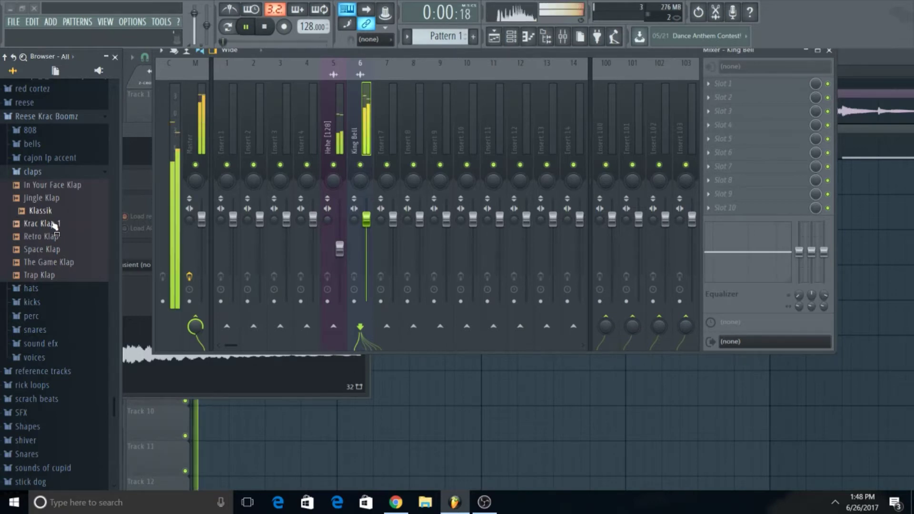
left_click(54, 225)
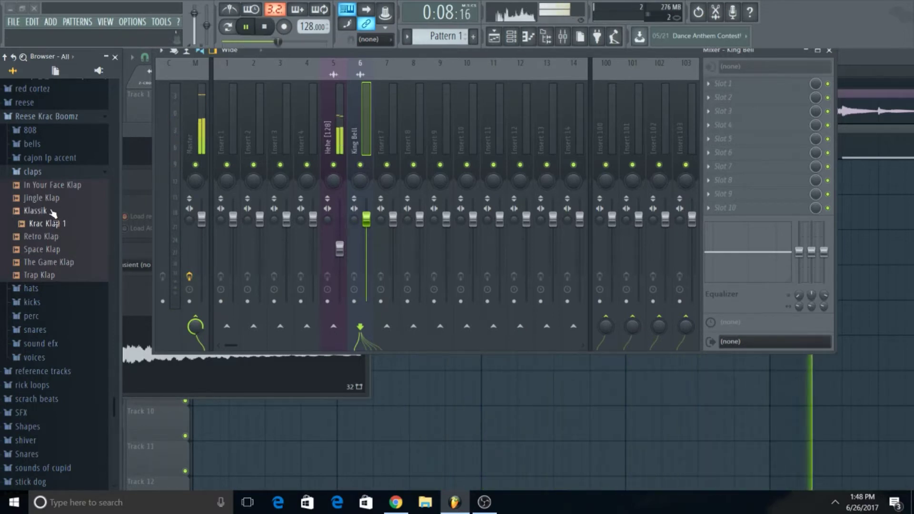
left_click(53, 212)
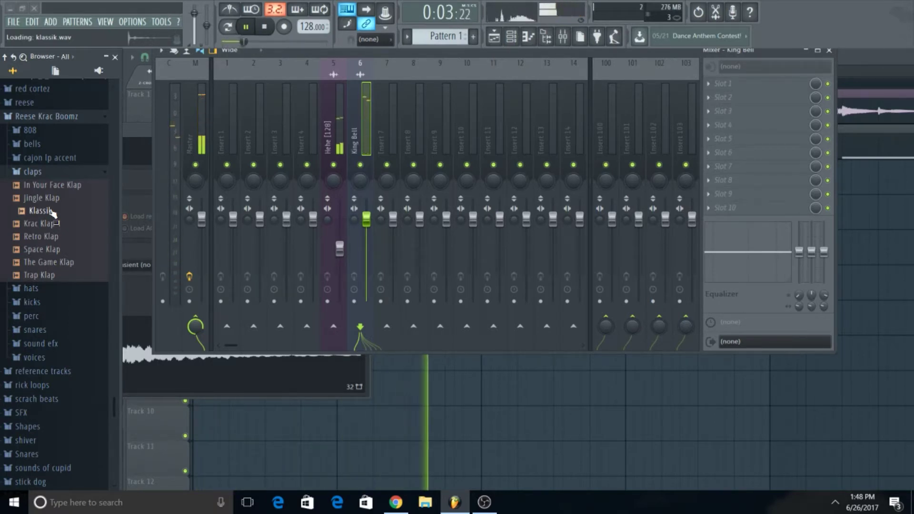
- Place the Klassik clap on Track 4 at bar 3 of the playlist and restart playback
left_click(137, 405)
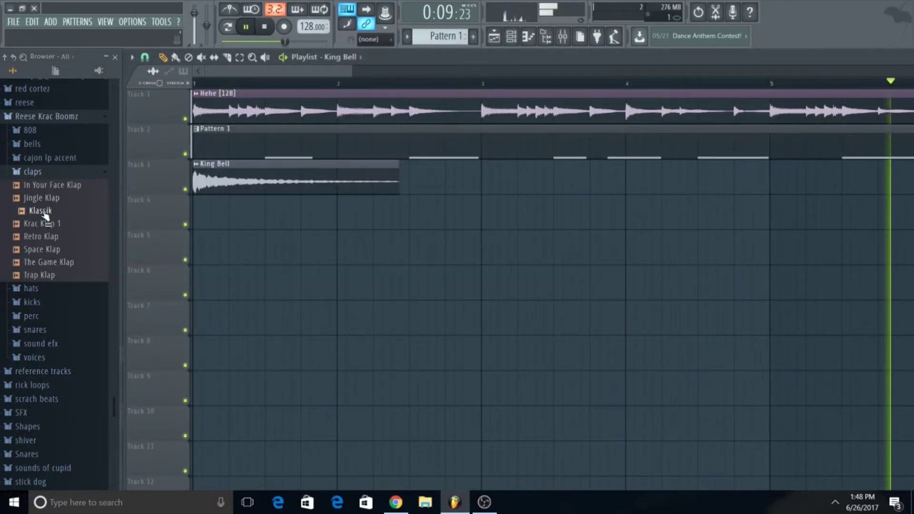
left_click_drag(43, 213, 267, 219)
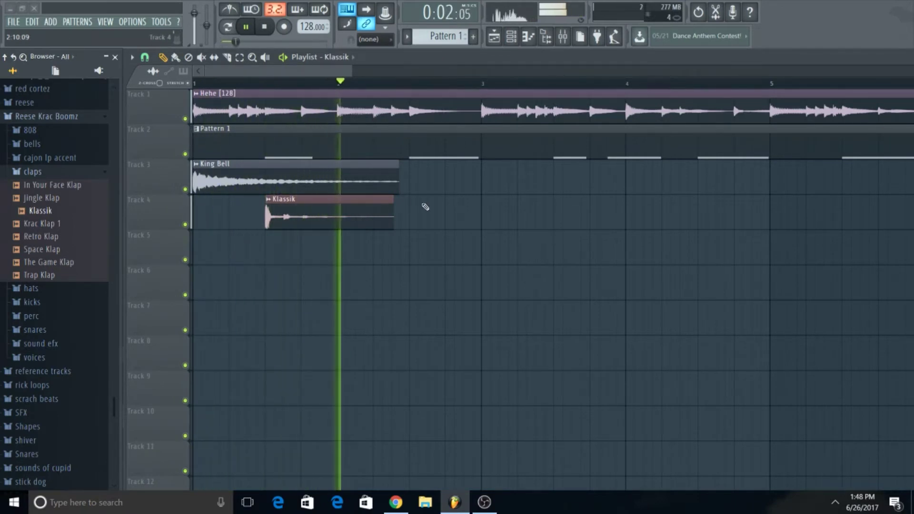
left_click_drag(321, 216, 541, 229)
key("space")
key("space")
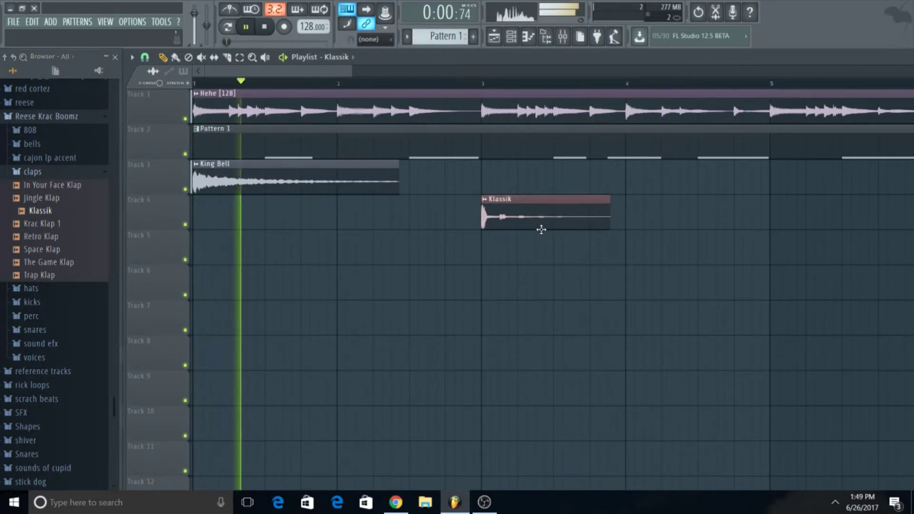
- Lower the King Bell level in the mixer and return to the playlist
left_click(567, 38)
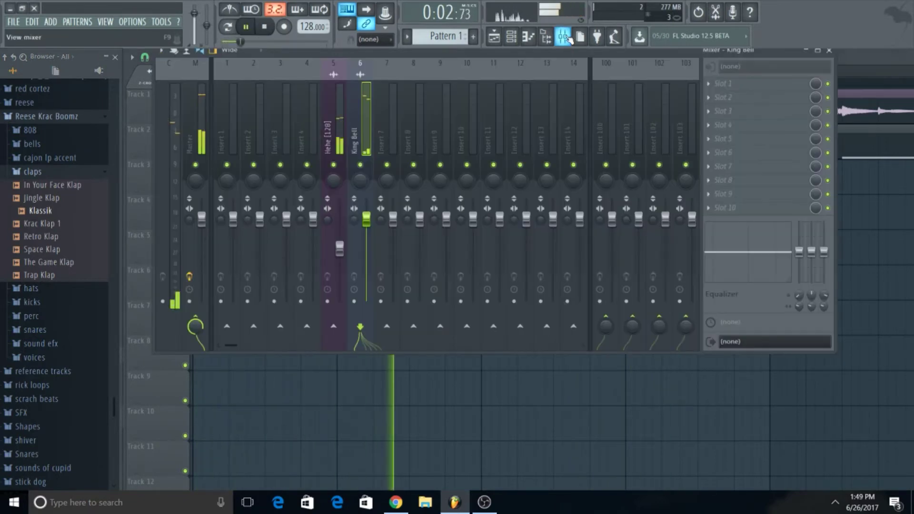
left_click_drag(366, 219, 366, 241)
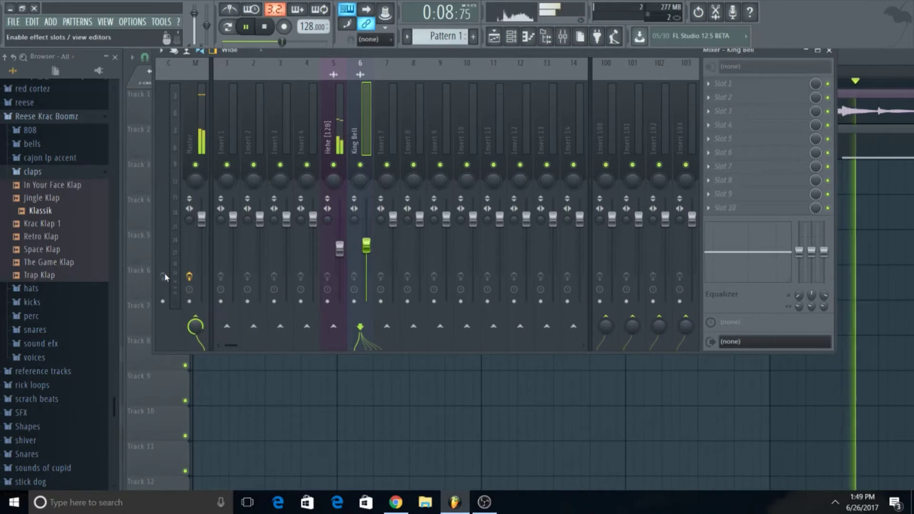
left_click(138, 276)
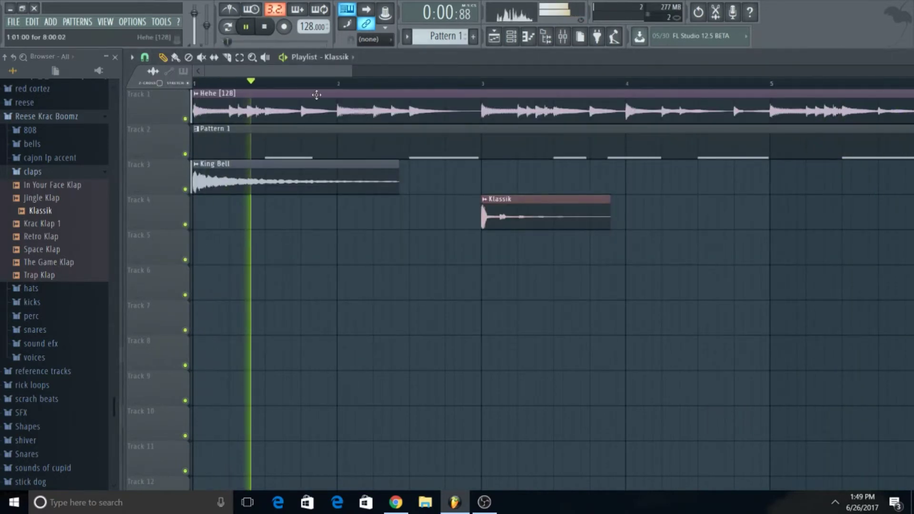
- Add further Klassik clips on Track 4 at bars 5 and 7
left_click_drag(288, 74, 329, 84)
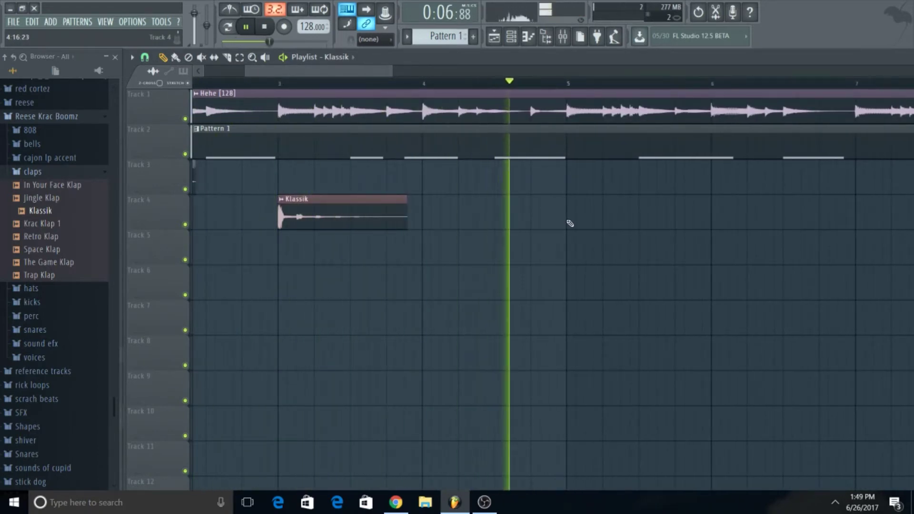
left_click(569, 224)
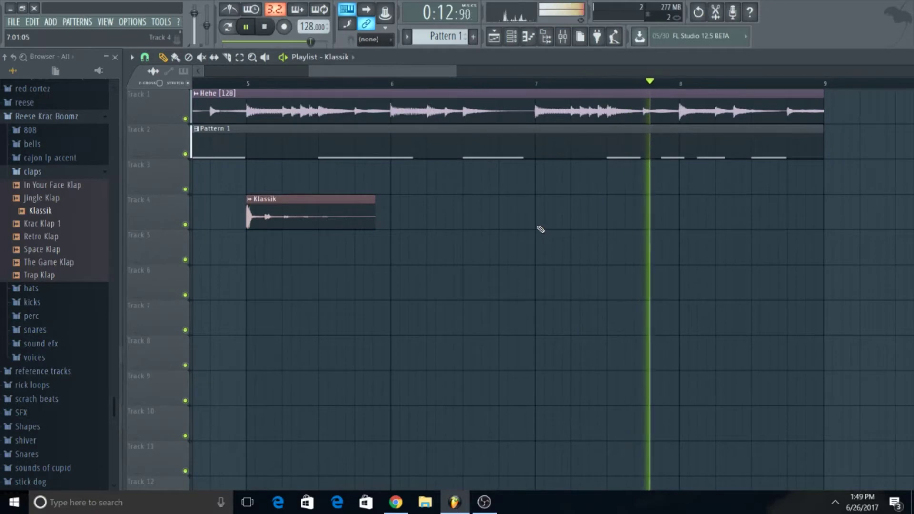
left_click(541, 228)
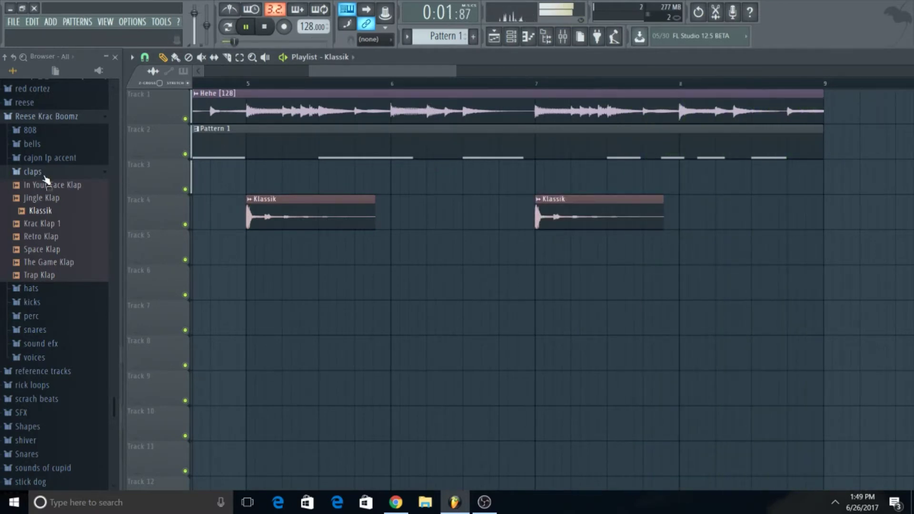
- Look through the perc and sound efx folders of Reese Krac Boomz for another sample
left_click(46, 176)
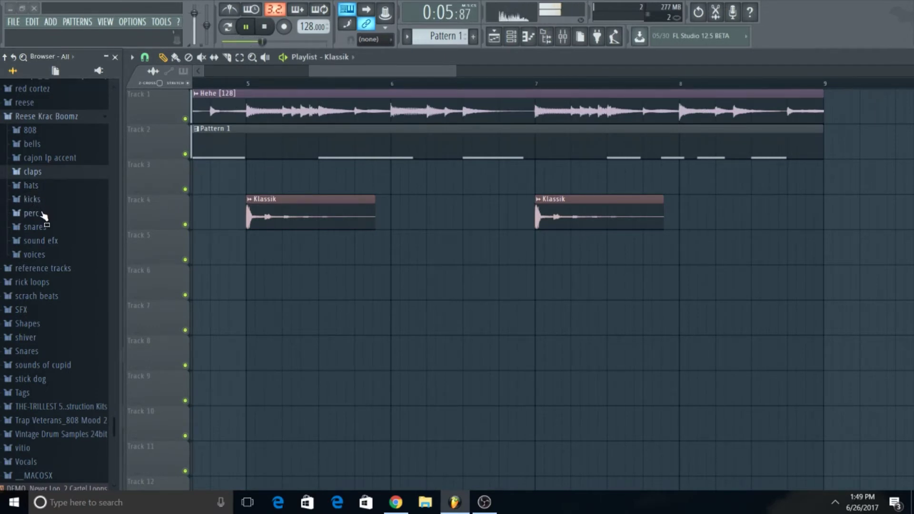
left_click(42, 213)
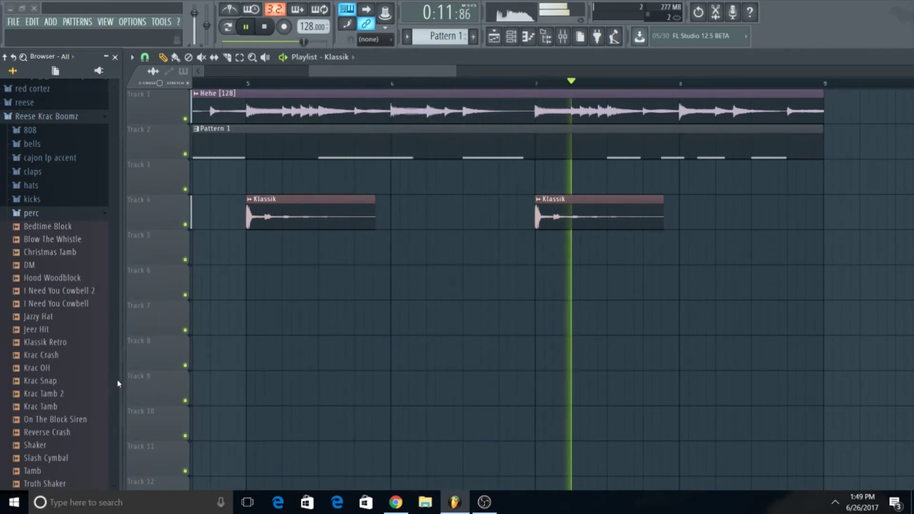
left_click_drag(114, 380, 114, 387)
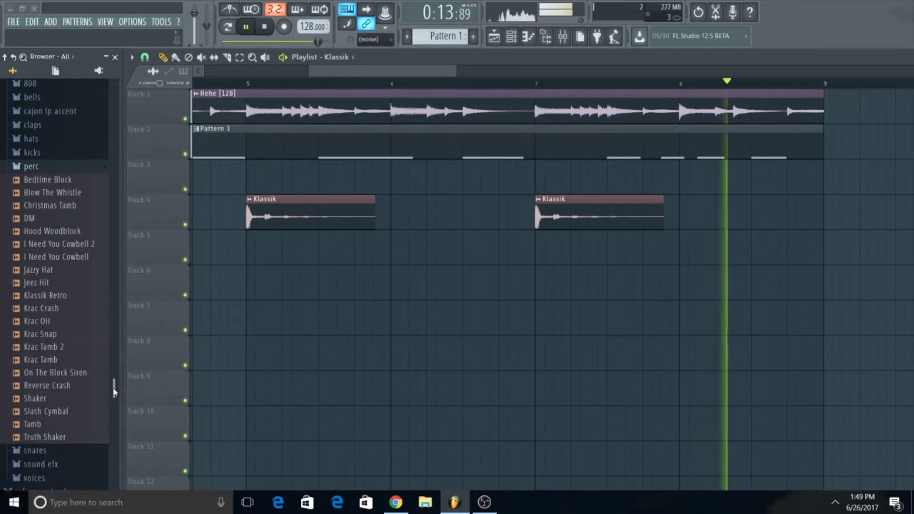
left_click(33, 464)
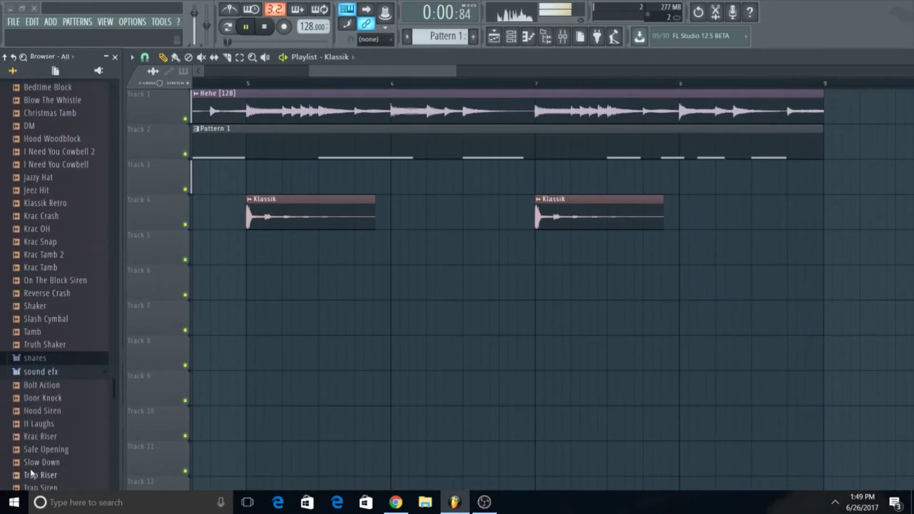
left_click_drag(113, 392, 123, 373)
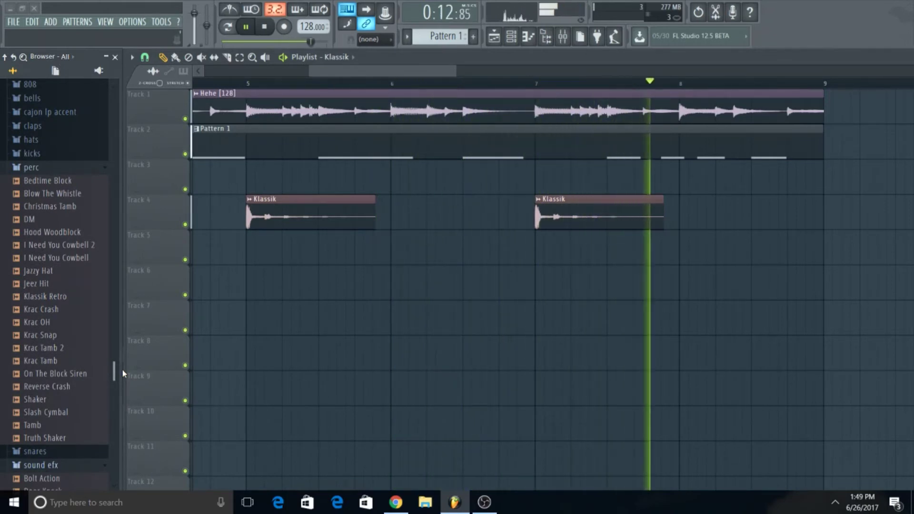
- Preview Reverse Crash and place it on Track 5 from 7:02:00 so that it ends at bar 9
left_click(54, 387)
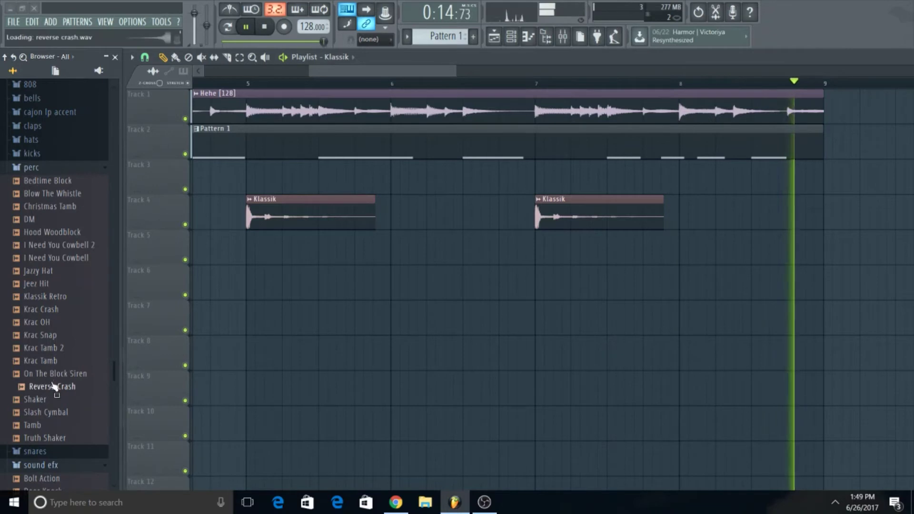
left_click_drag(53, 386, 128, 378)
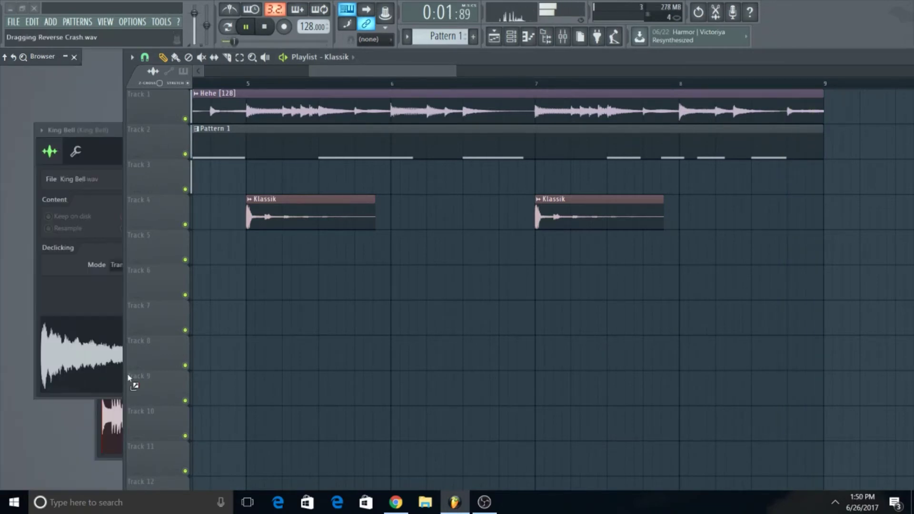
left_click_drag(677, 266, 679, 267)
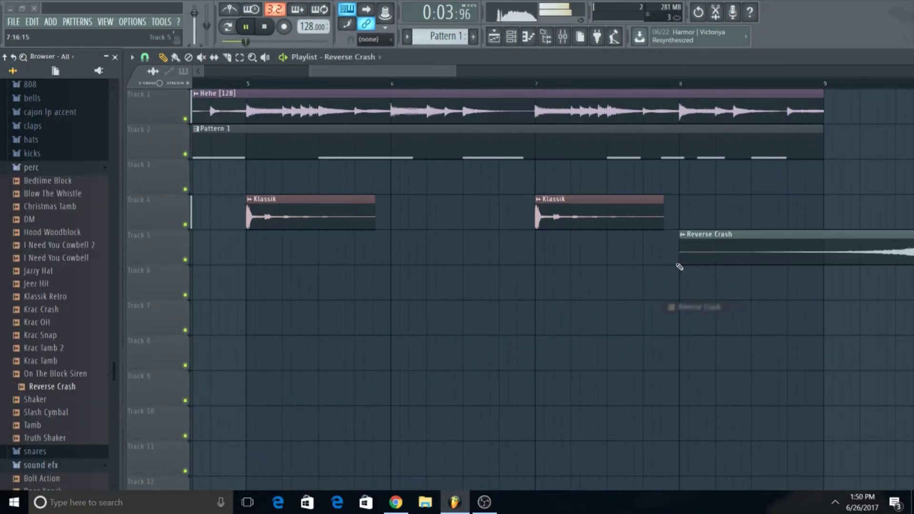
left_click_drag(804, 253, 677, 230)
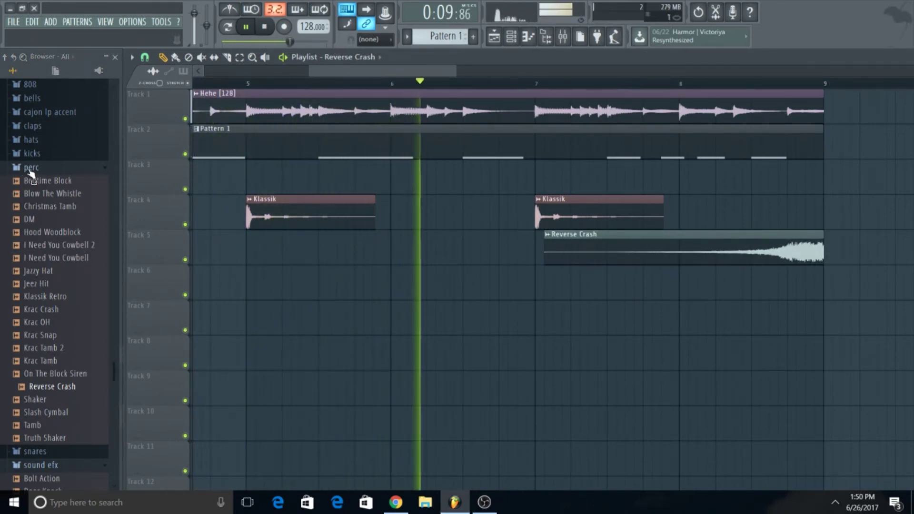
left_click(32, 168)
left_click(32, 170)
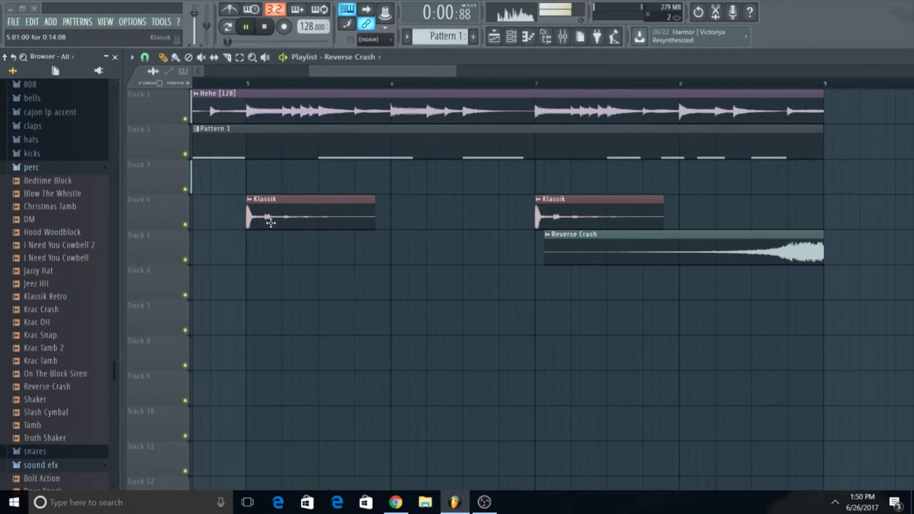
- Route Reverse Crash to mixer track 7 and lower its level to -13.2 dB and King Bell's to -12.5 dB
double_click(661, 246)
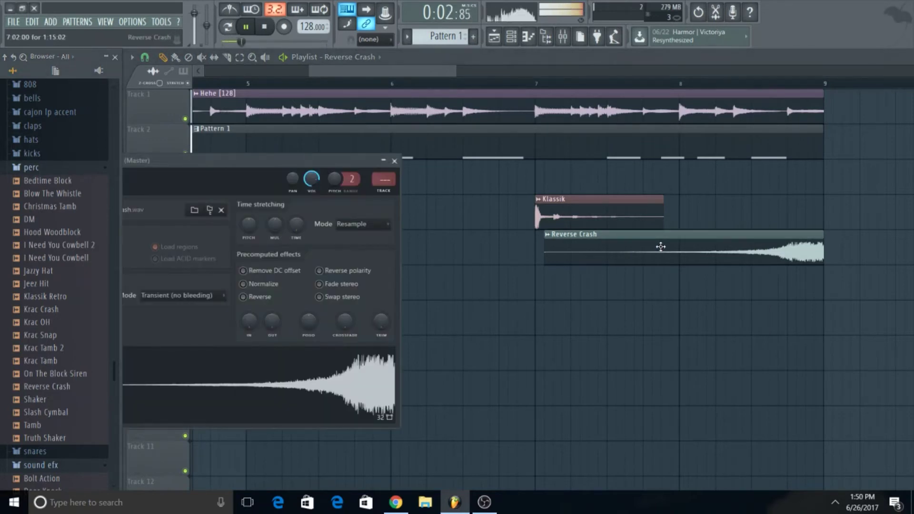
key("ctrl+l")
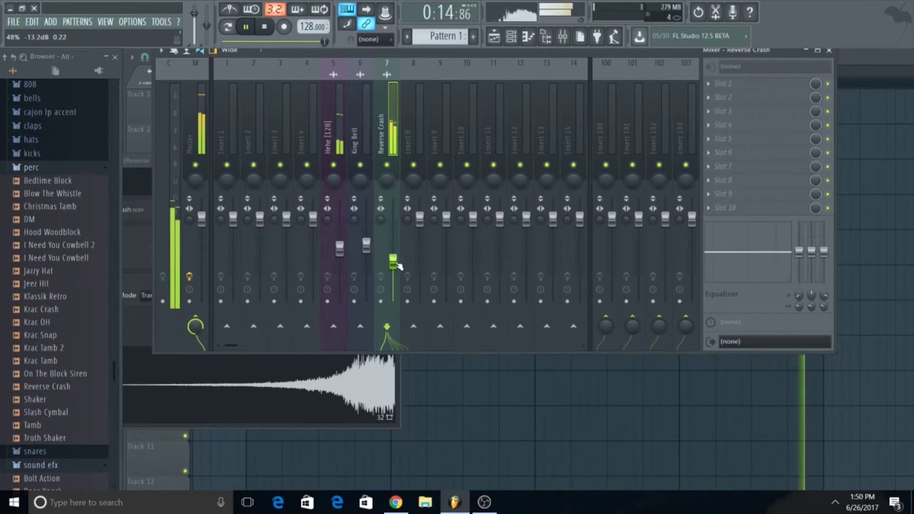
left_click(365, 243)
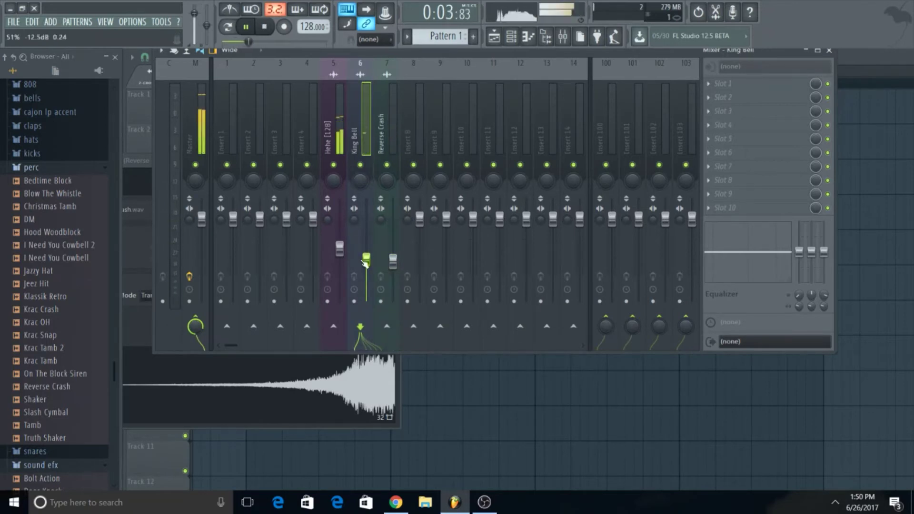
- Audition Jeez Hit and Krac OH in the perc folder and return to the playlist
left_click_drag(53, 271, 51, 279)
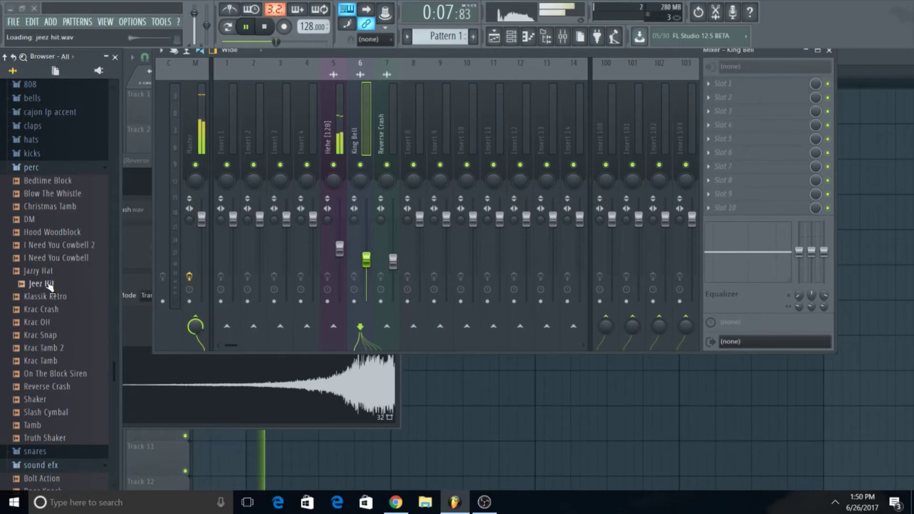
left_click(41, 324)
left_click_drag(43, 325, 135, 434)
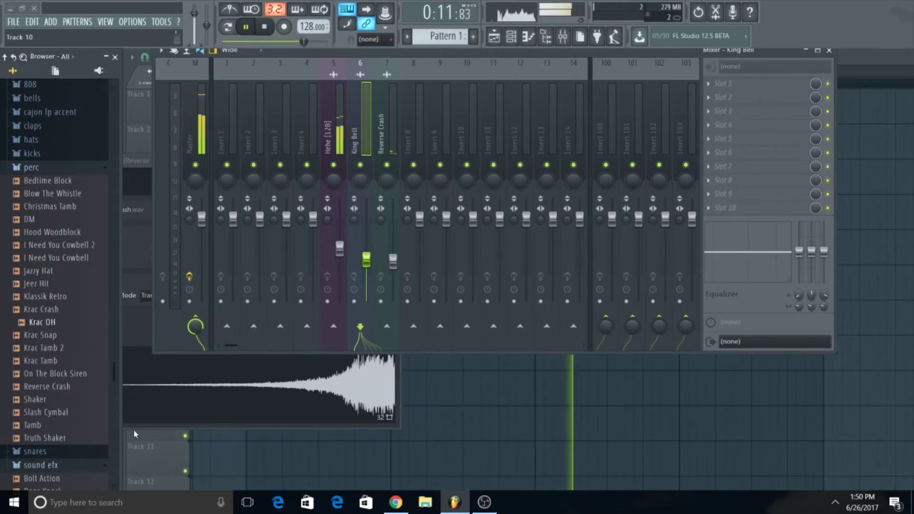
left_click(139, 437)
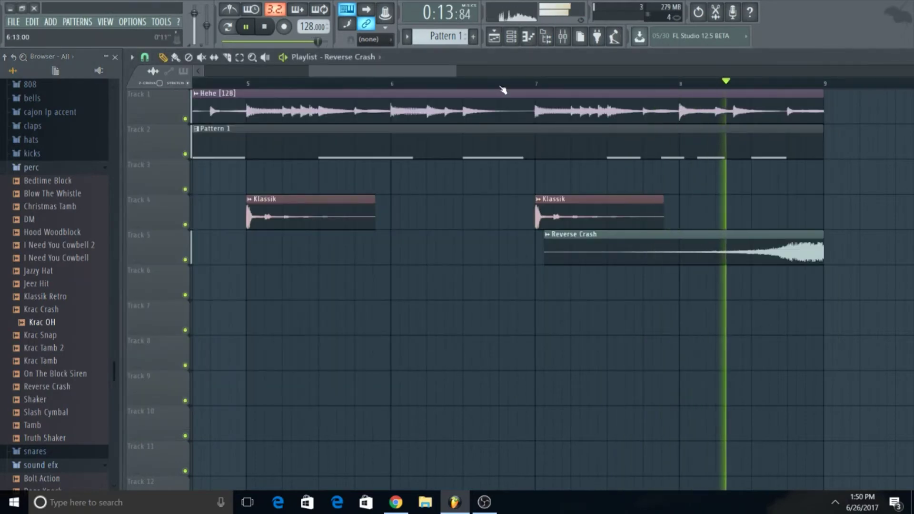
- Check the channel rack and play the arrangement from bar 1
left_click(513, 36)
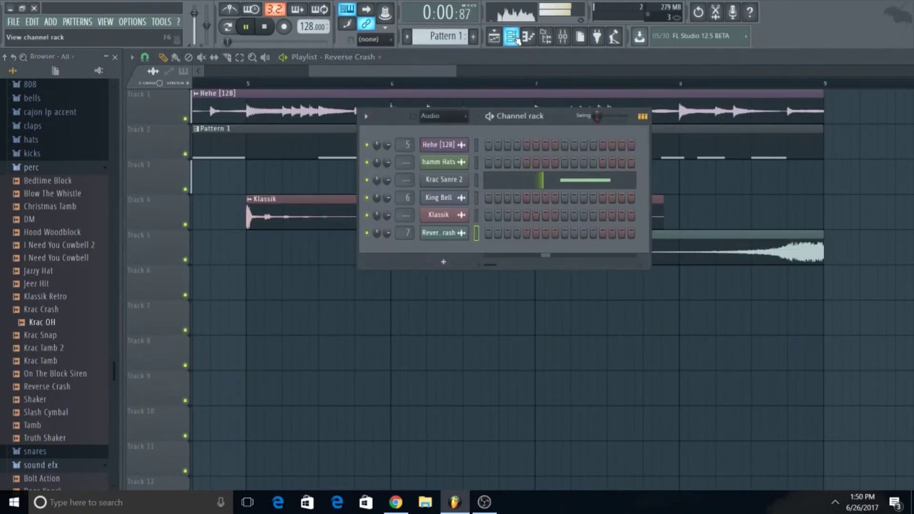
left_click(222, 73)
key("space")
key("space")
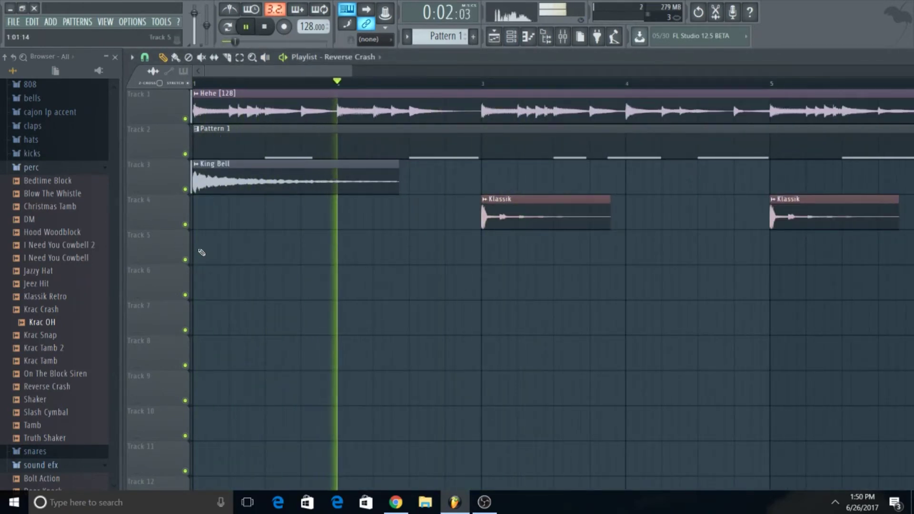
- Place Krac OH clips on Track 6 on the second beat of each of bars 1 to 4
key("space")
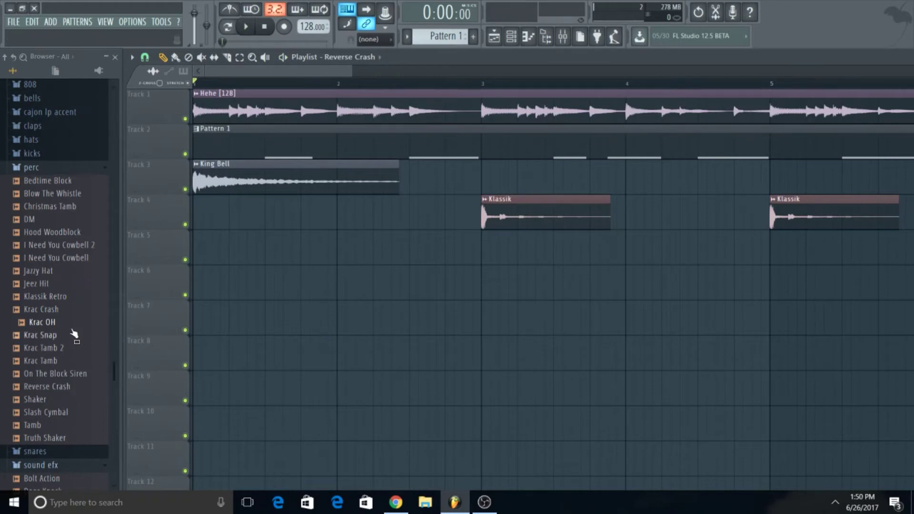
left_click_drag(51, 322, 228, 285)
key("space")
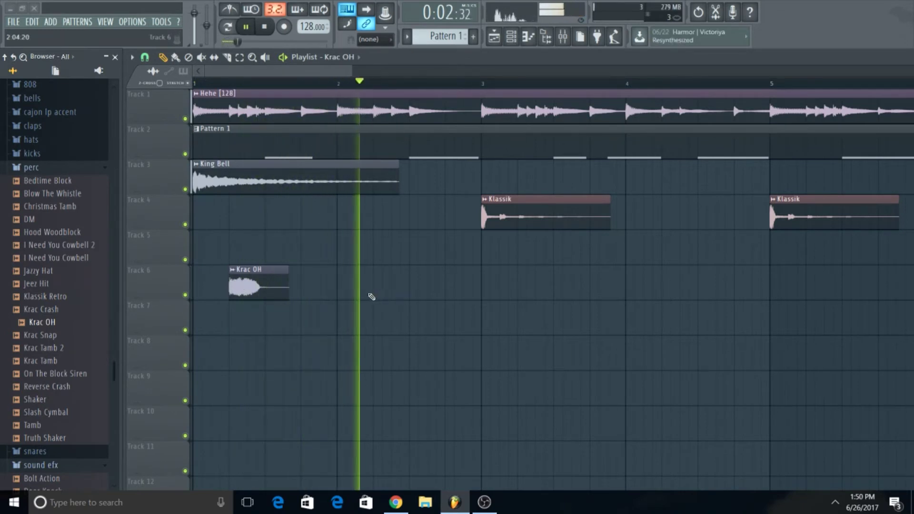
left_click(376, 294)
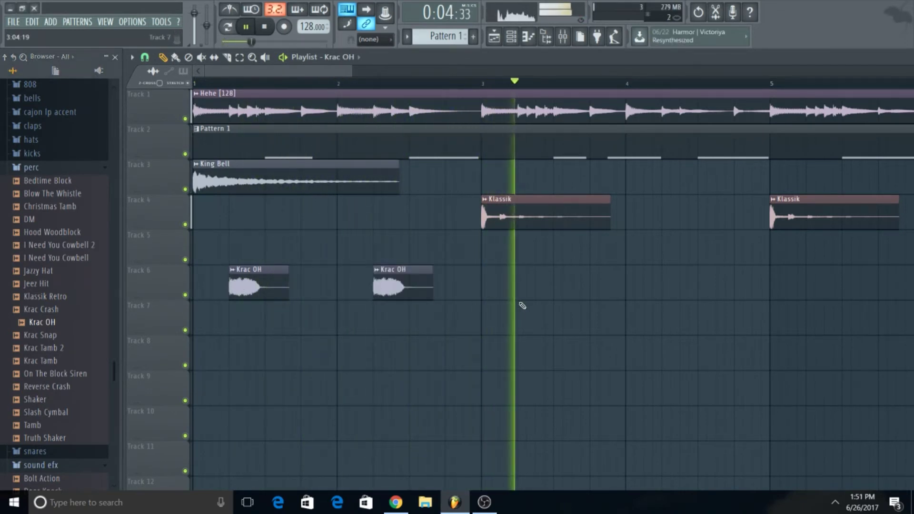
left_click(523, 293)
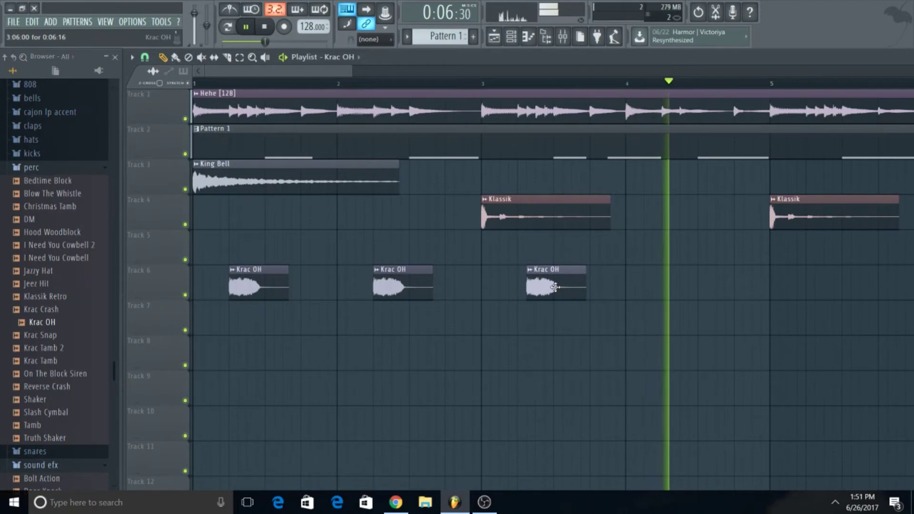
left_click_drag(557, 287, 548, 287)
key("space")
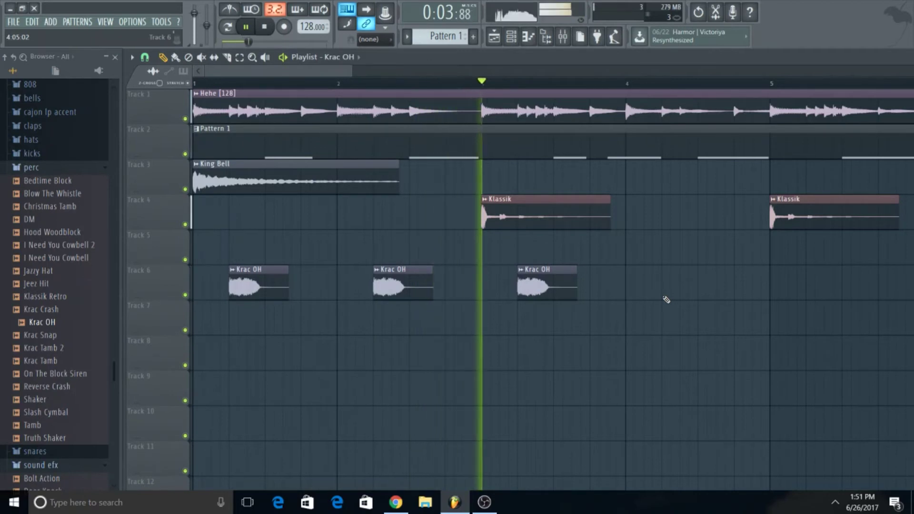
left_click(666, 298)
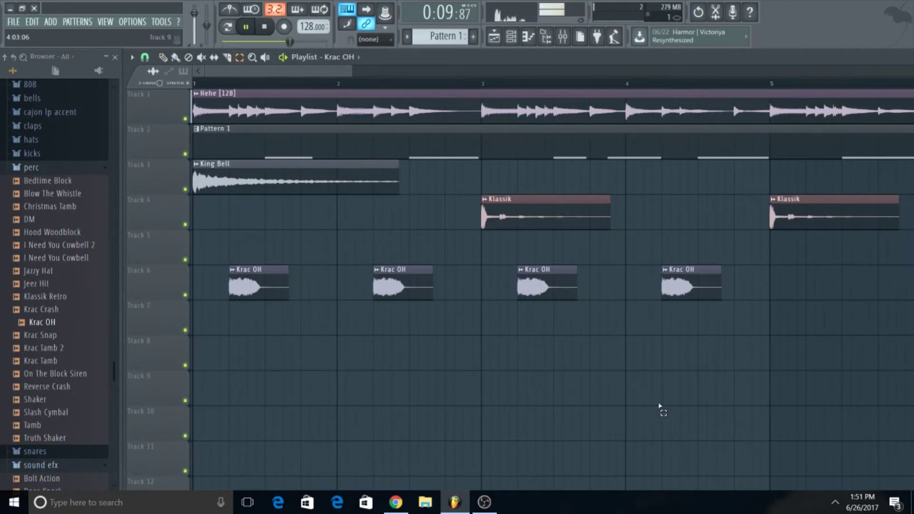
- Duplicate the four Krac OH clips on Track 6 so that the copies continue from the second beat of bar 5
left_click_drag(723, 370, 243, 266)
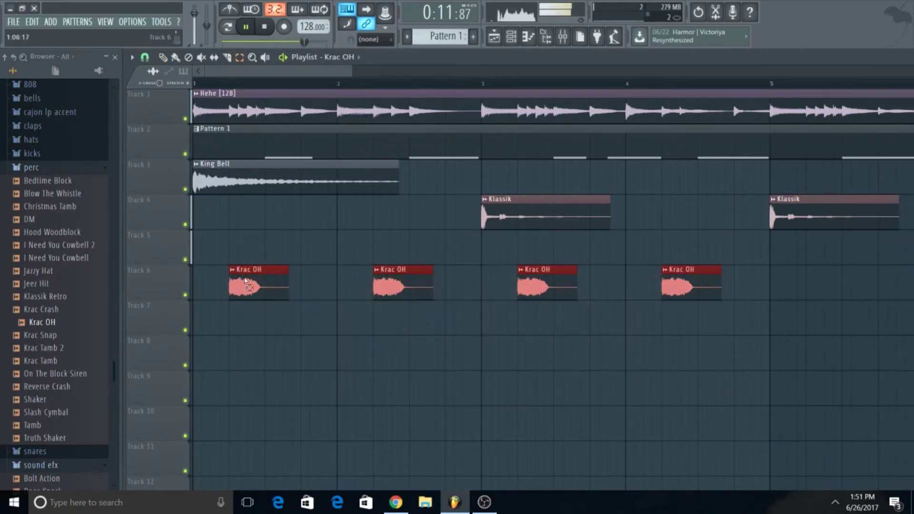
key("shift+Right")
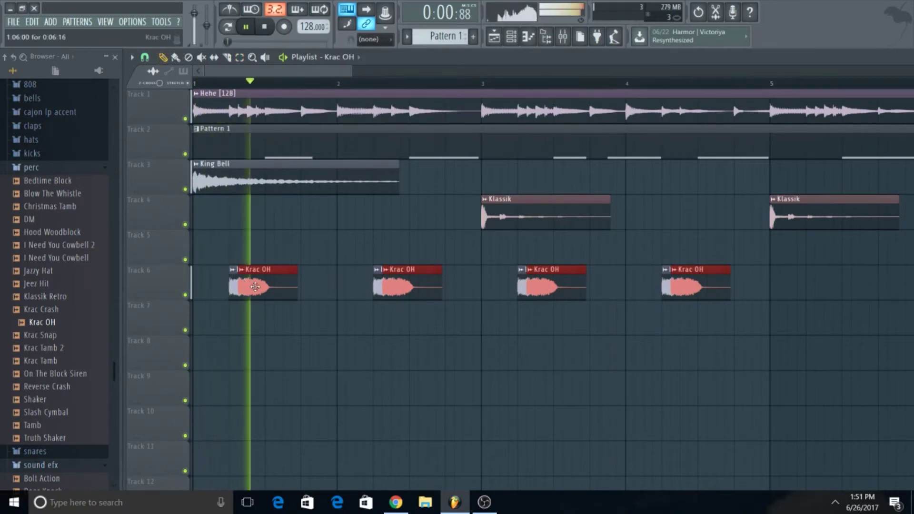
left_click_drag(256, 288, 822, 273)
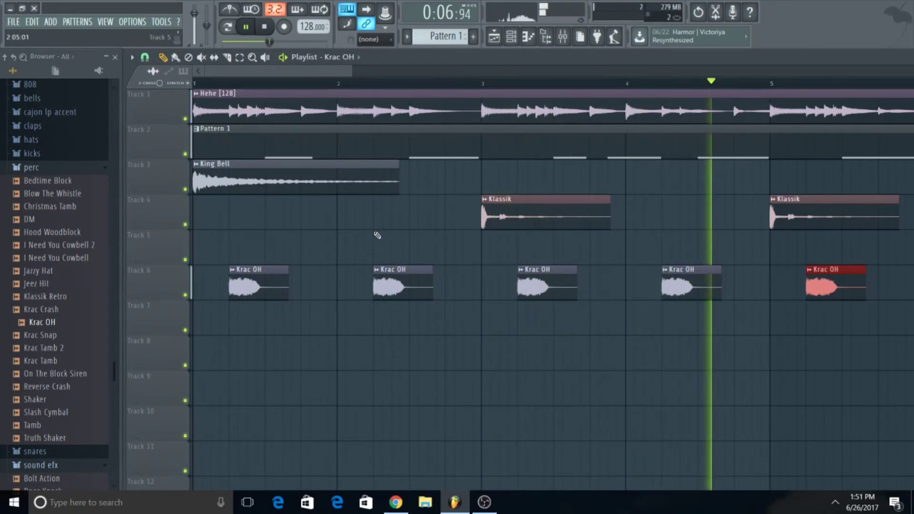
- Route Krac OH to mixer track 8 and lower its level to balance it with the other samples
double_click(262, 282)
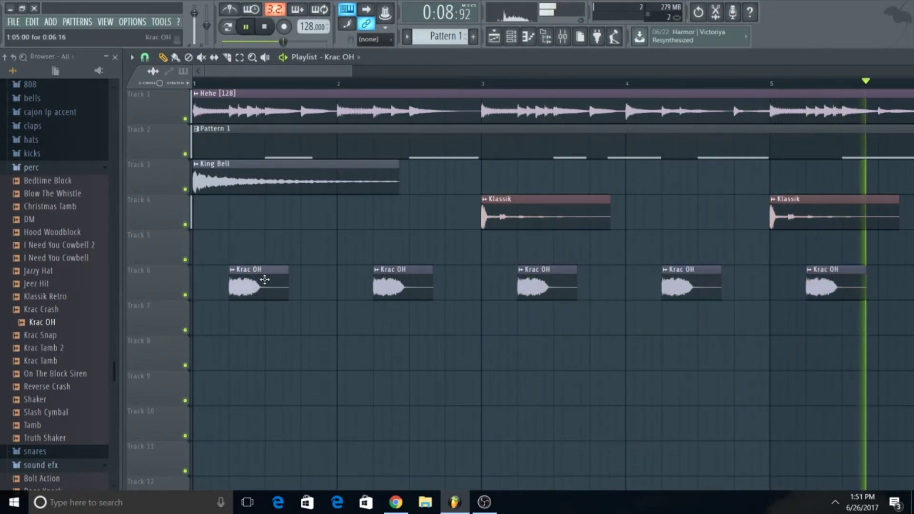
key("F9")
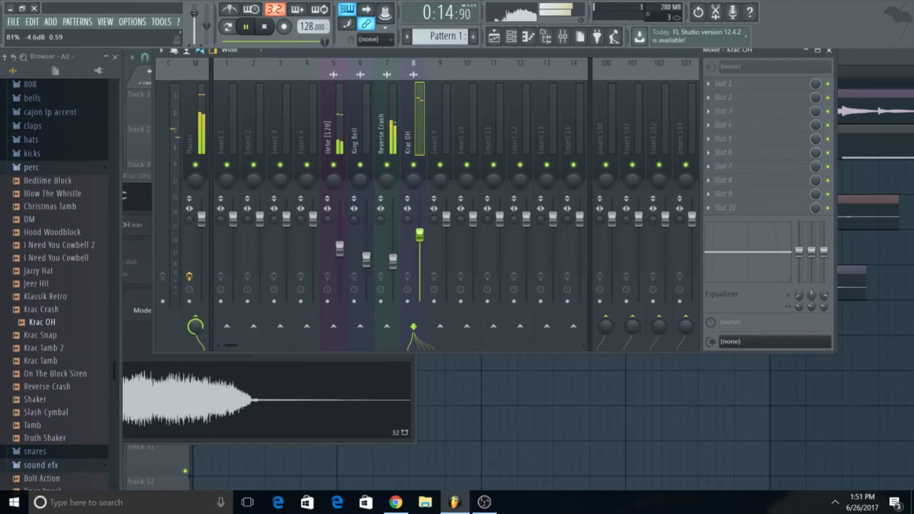
left_click_drag(420, 243, 419, 248)
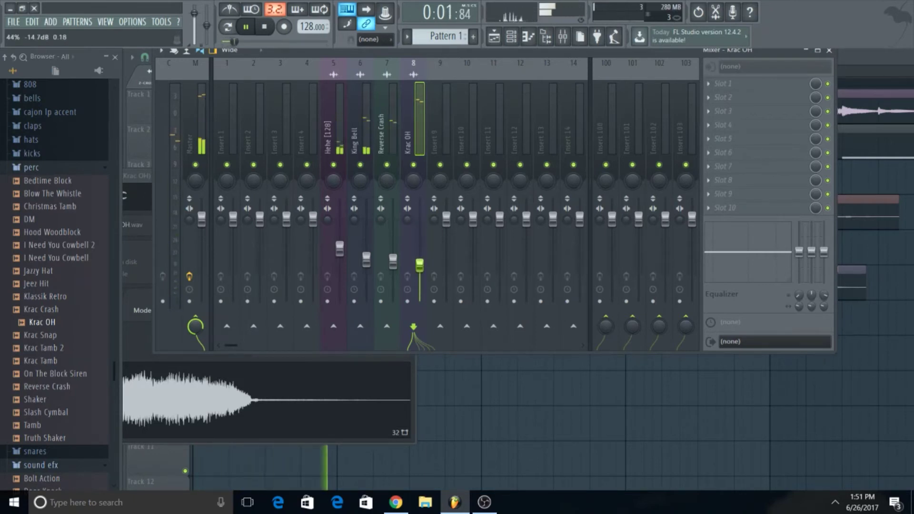
left_click_drag(419, 258, 419, 257)
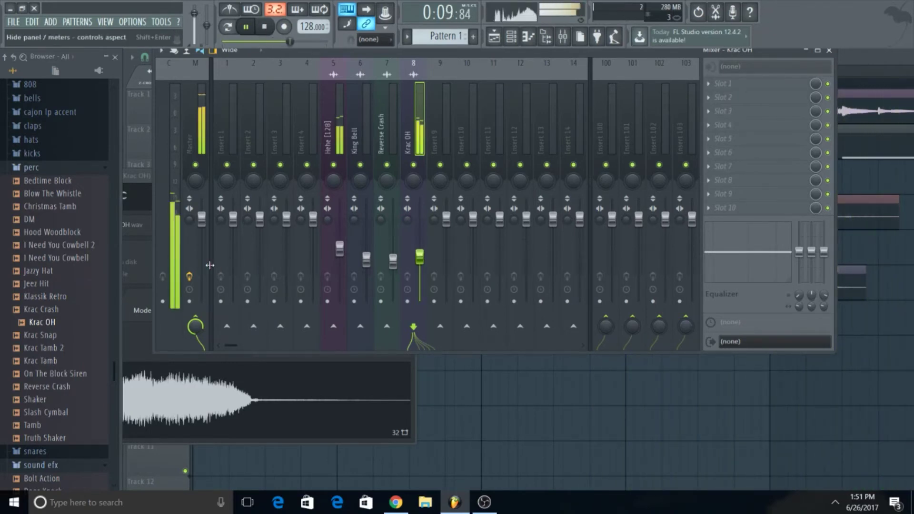
- Audition AAA and Ross Chic in the voices folder and place Ross Chic on Track 7 at bar 1
left_click(49, 170)
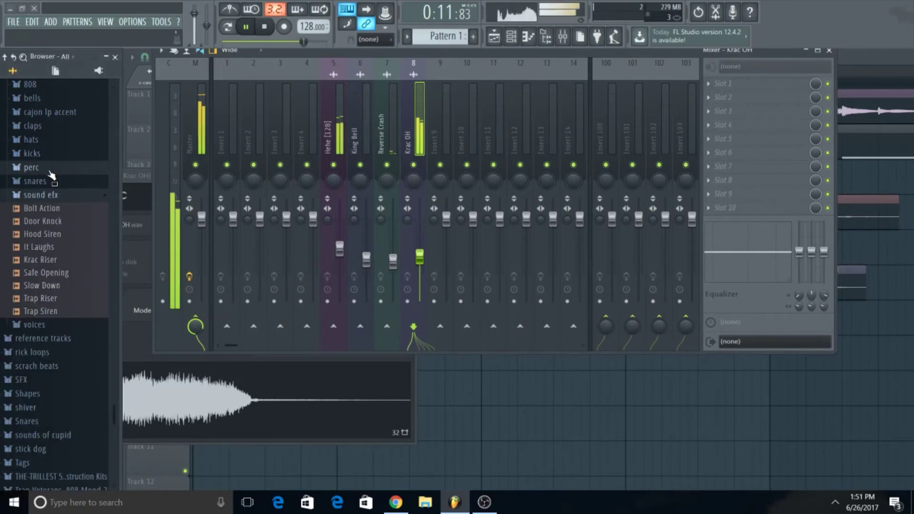
left_click(41, 195)
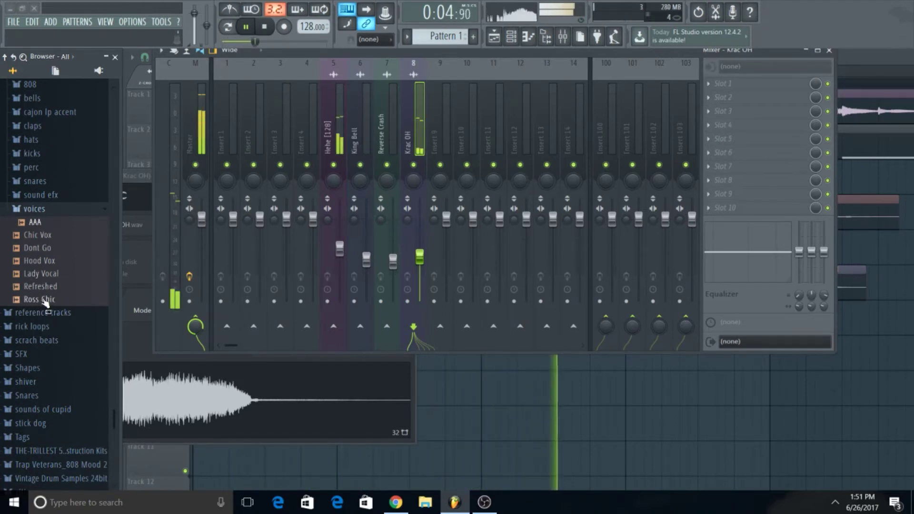
left_click(28, 298)
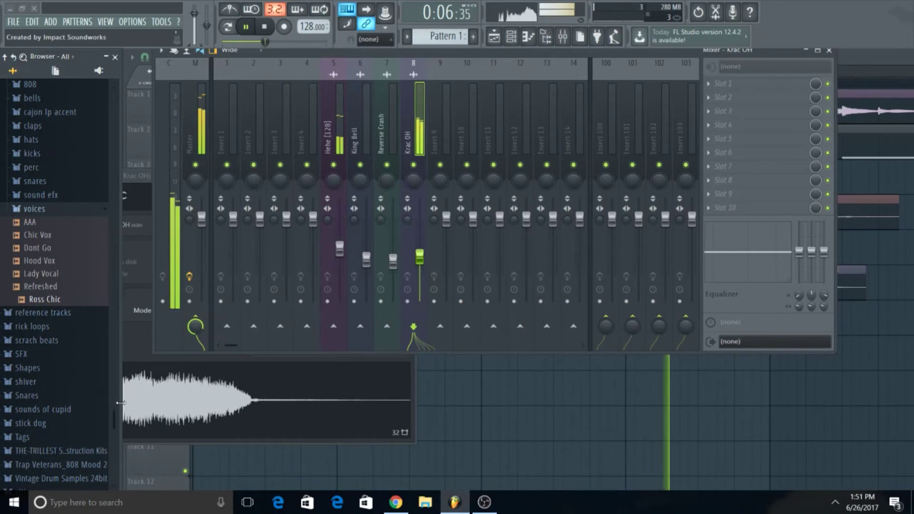
left_click(154, 483)
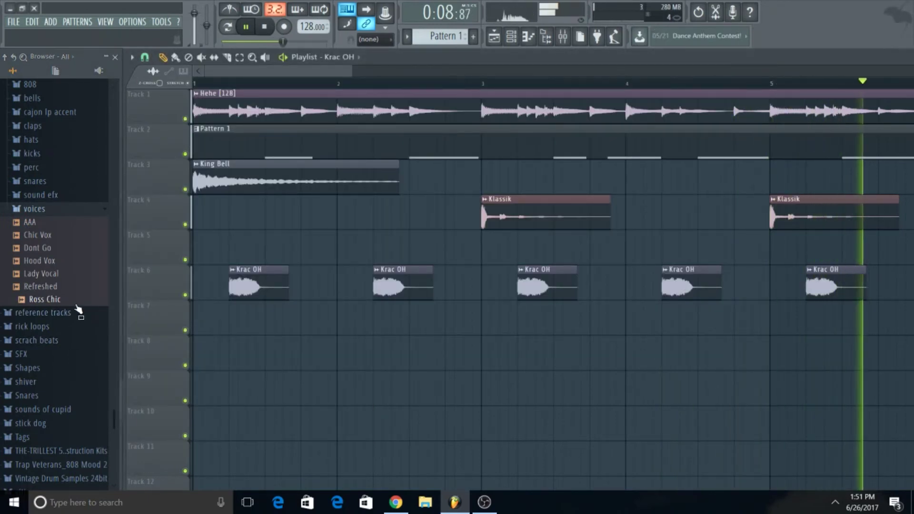
left_click_drag(51, 300, 193, 315)
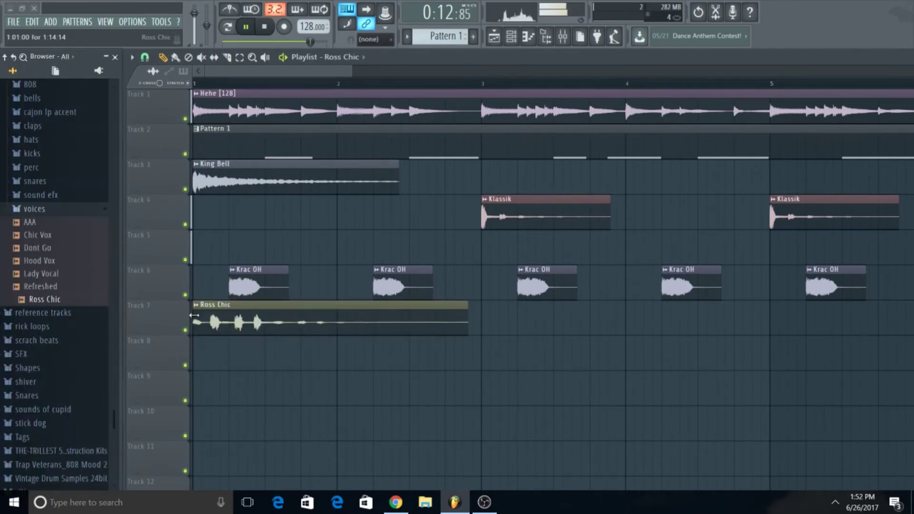
- Route Ross Chic to mixer track 9 and lower its level to -10.2 dB
double_click(256, 321)
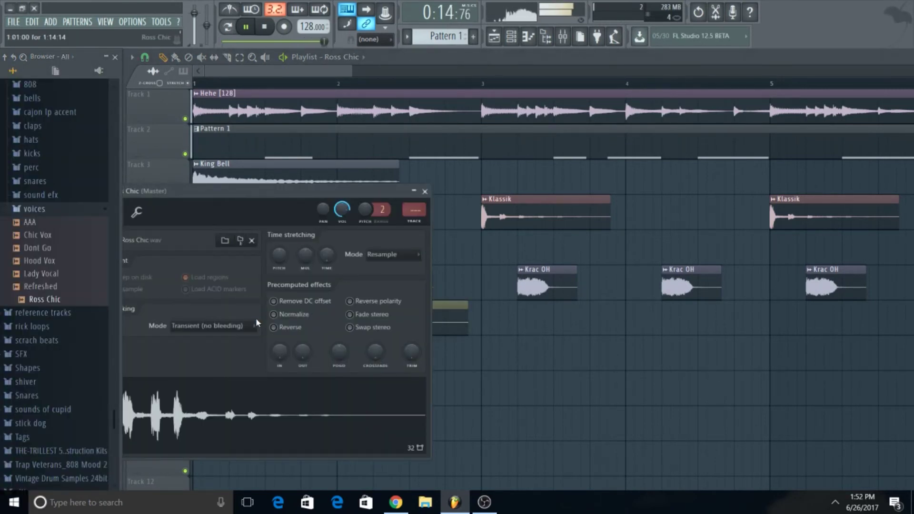
key("F9")
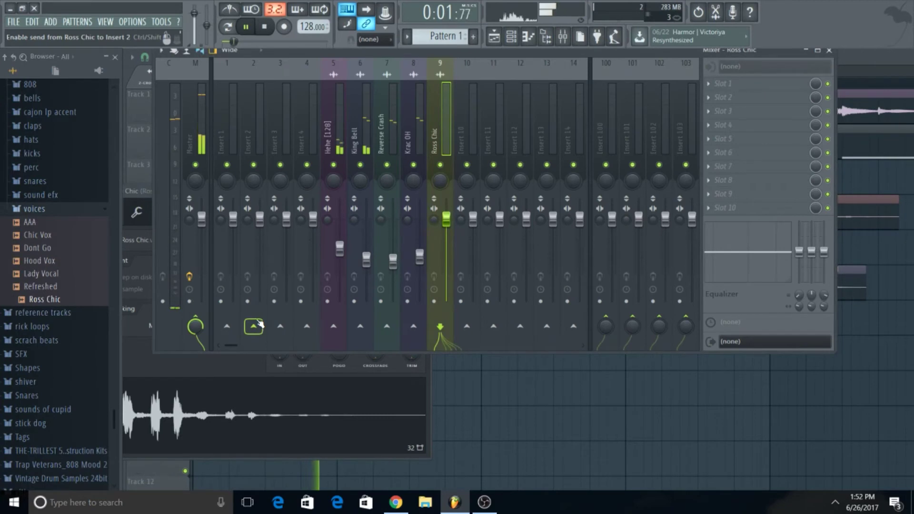
left_click_drag(446, 219, 446, 252)
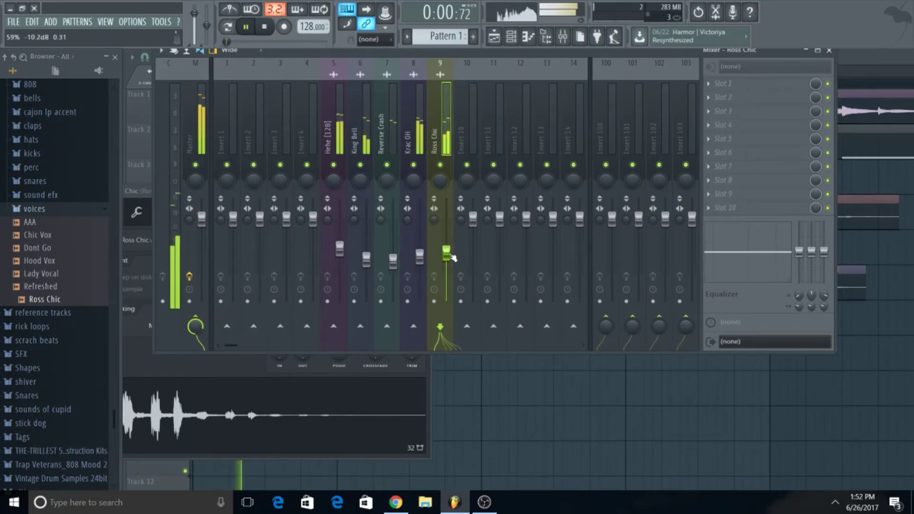
- Audition Big Boom 808, Big Booty Judy and Big Ghetto Kick Boom in the 808 folder
left_click(51, 211)
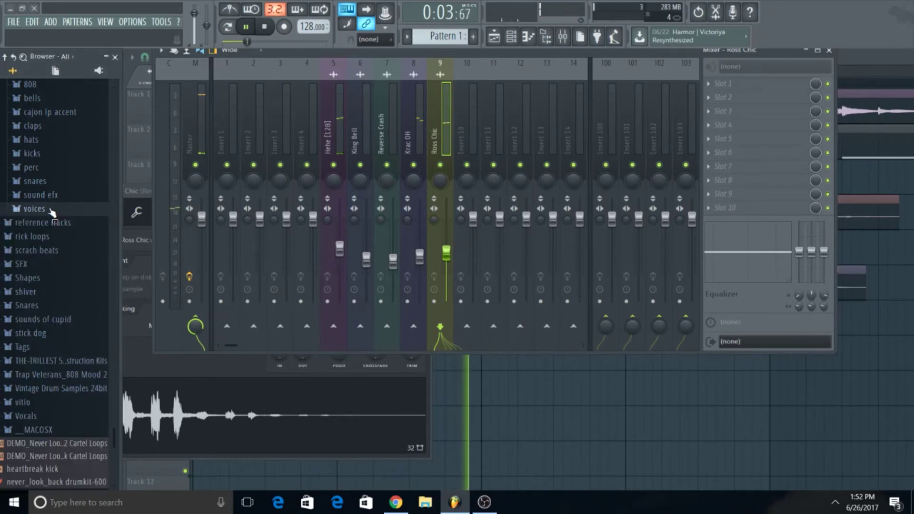
left_click(41, 86)
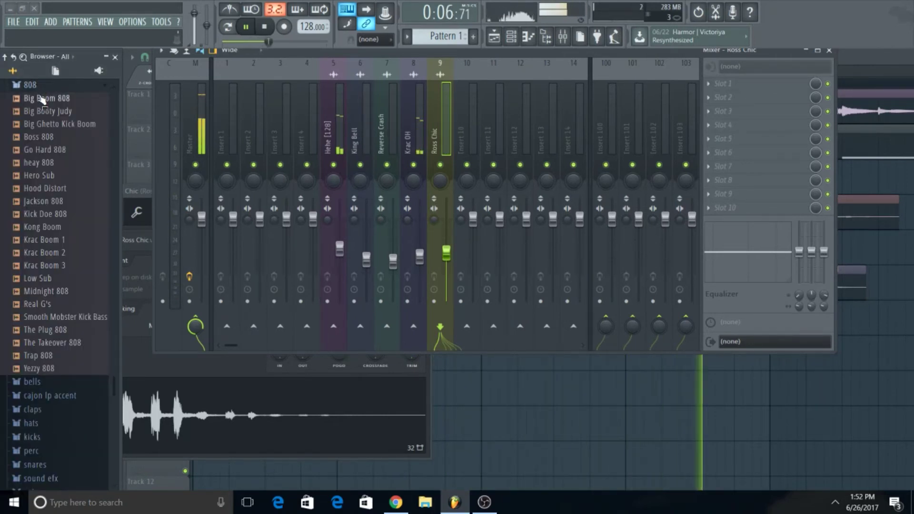
left_click(44, 99)
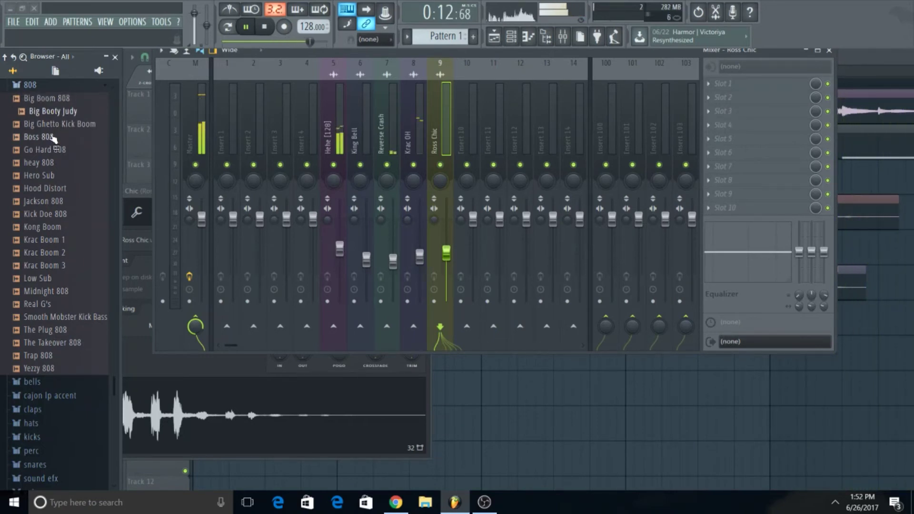
left_click(54, 125)
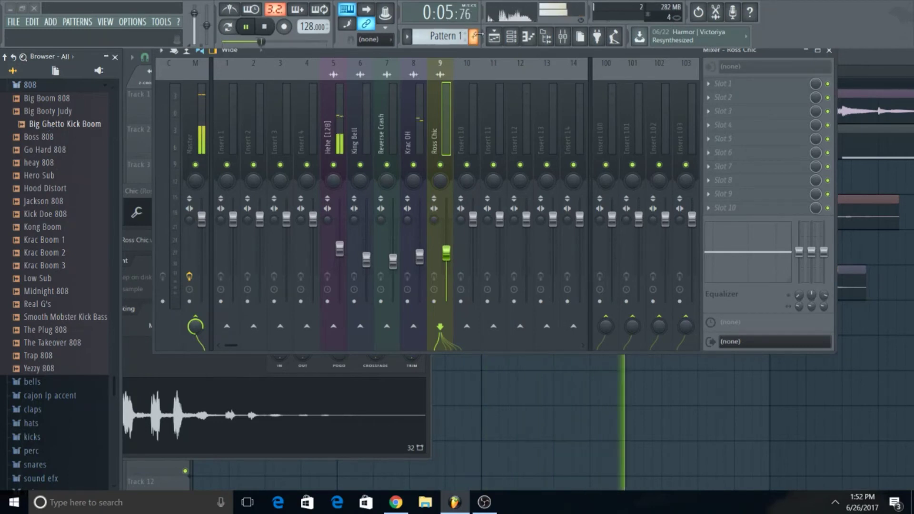
- Add Big Ghetto Kick Boom as a new channel below Ross Chic and create a pattern named boom
left_click(493, 38)
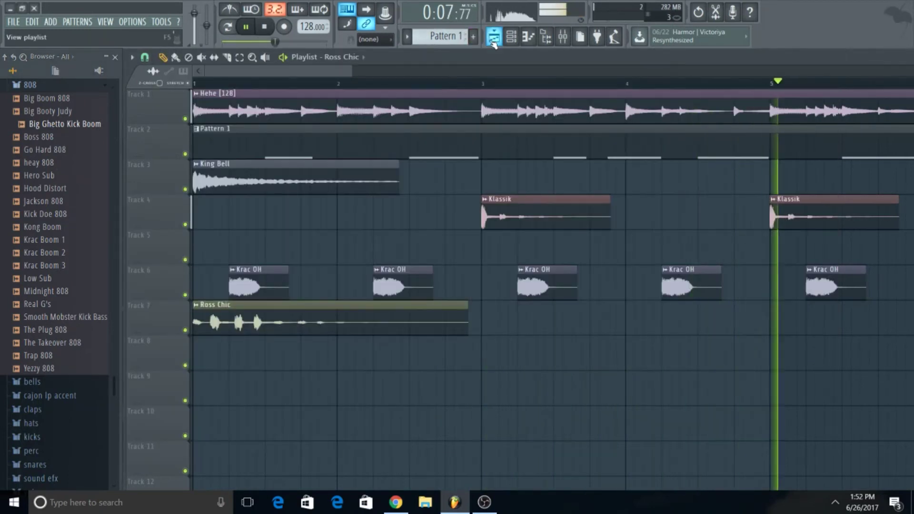
left_click(512, 38)
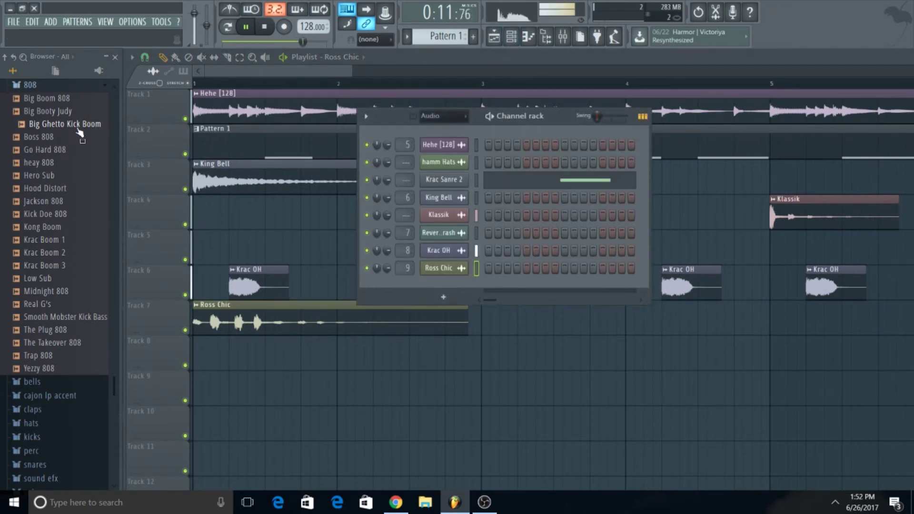
left_click_drag(81, 133, 435, 288)
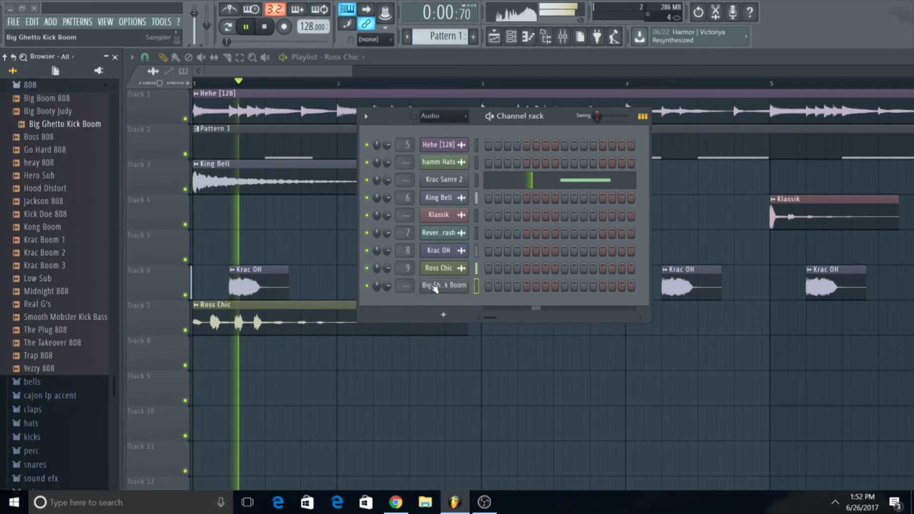
left_click(473, 35)
type("boom")
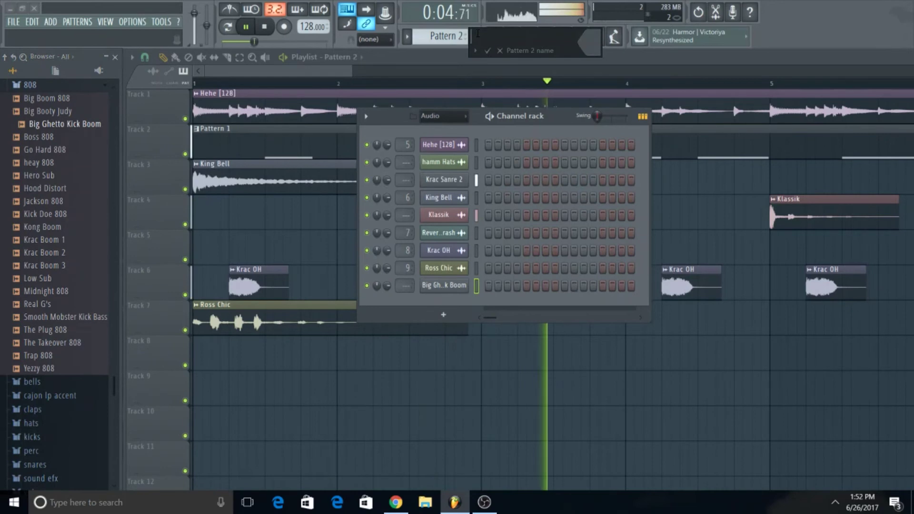
key("Return")
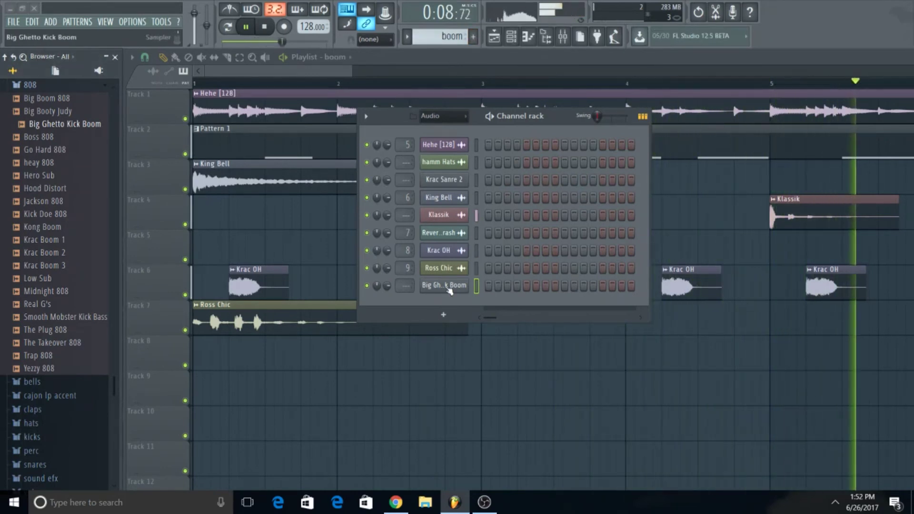
- Try out bass notes such as C5, E5 and C#5 with Big Ghetto Kick Boom over the playing arrangement
key("q")
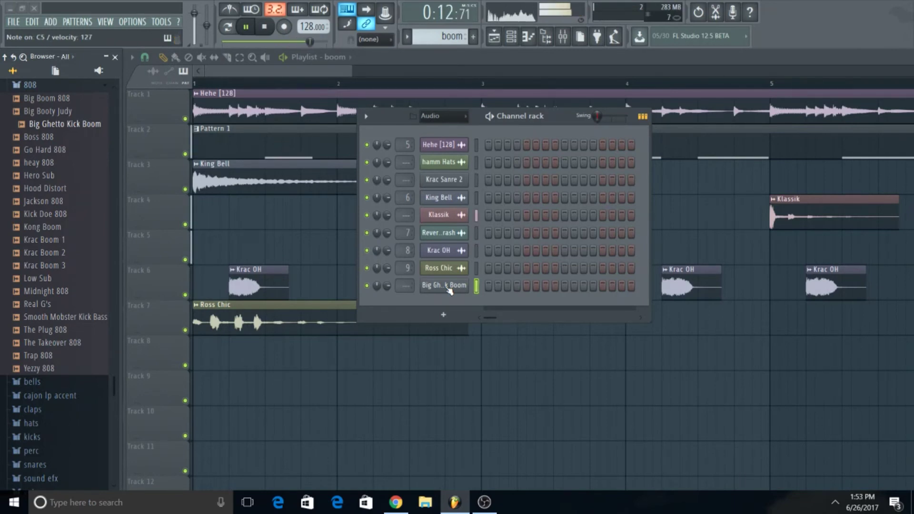
key("e")
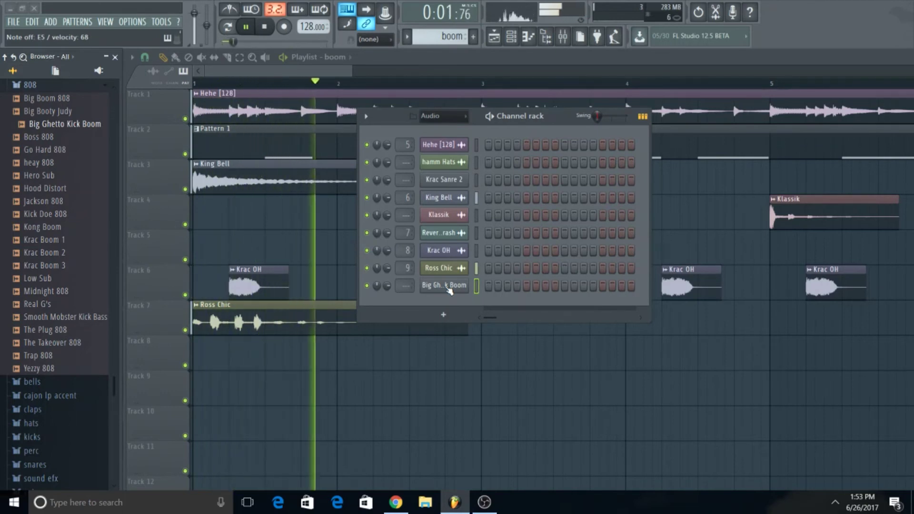
key("2")
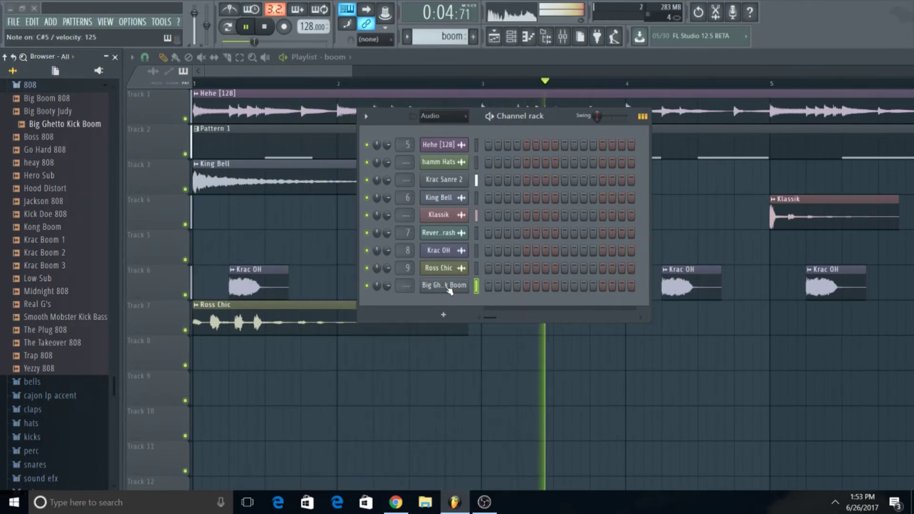
- Stop playback and arm recording of notes and automation for the boom pattern
left_click(265, 27)
left_click(285, 27)
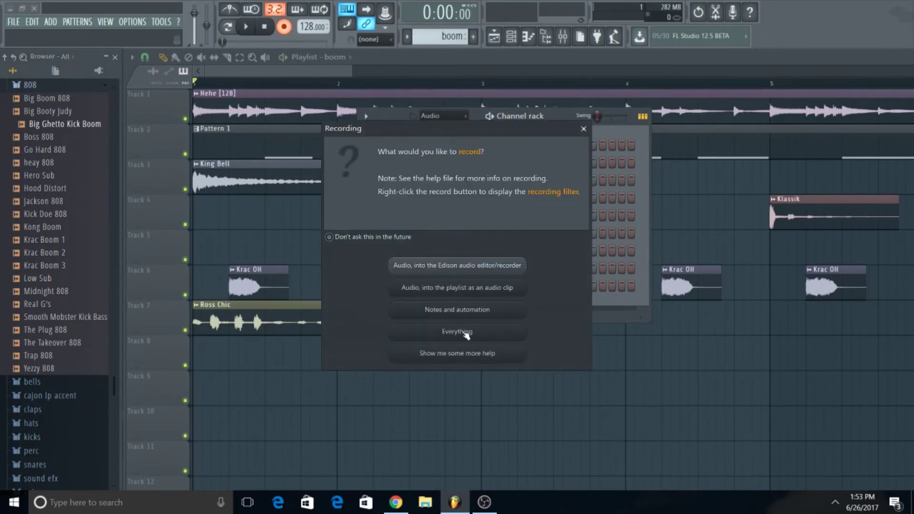
left_click(460, 310)
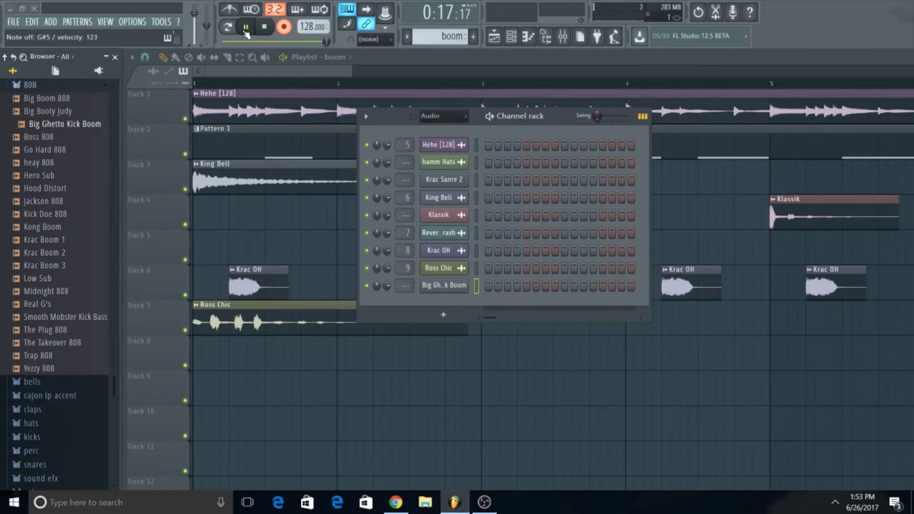
- End the boom recording and, with the arrangement playing back, move the recorded boom clip from Track 4 to Track 8
left_click(266, 35)
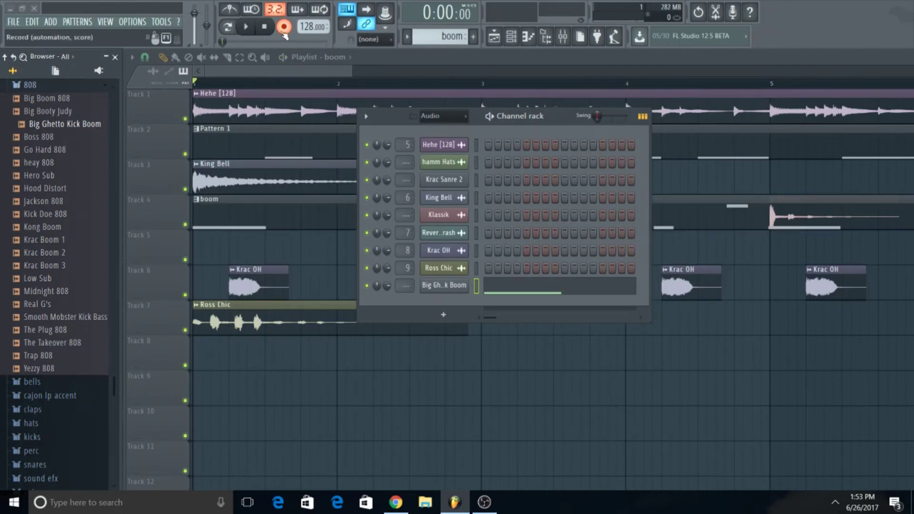
left_click(256, 31)
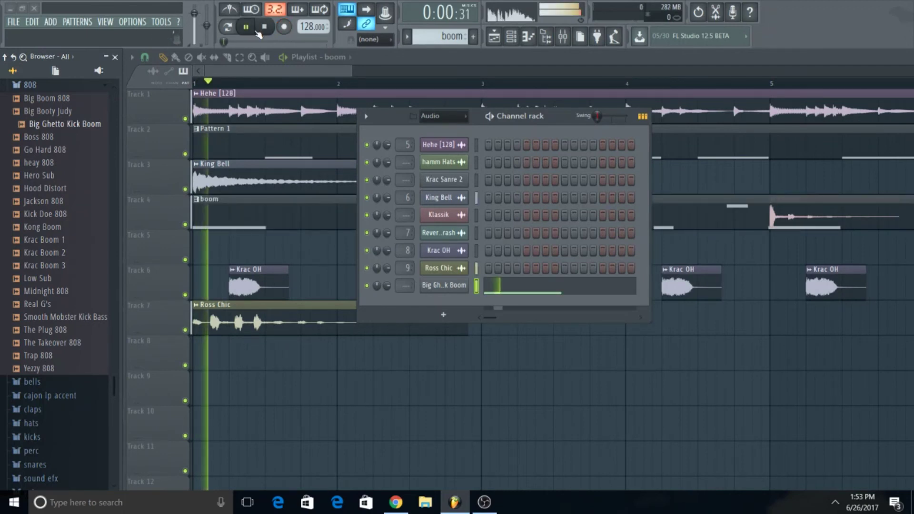
left_click_drag(242, 205, 229, 361)
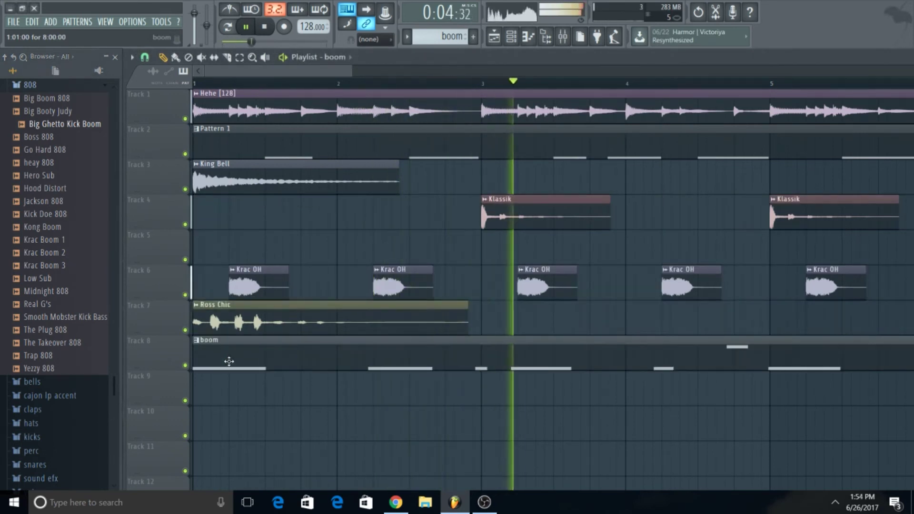
- Quantize the start times of the boom pattern's notes with the Default template, leaving their durations alone
double_click(229, 362)
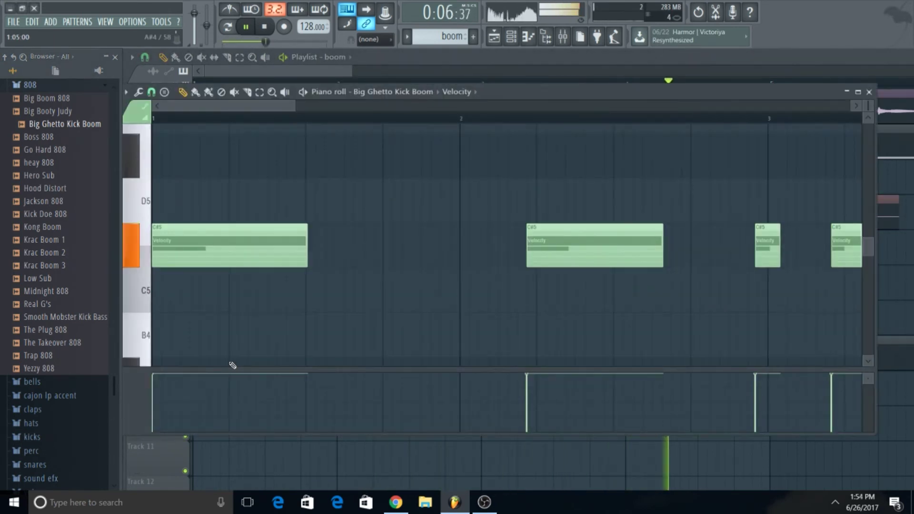
key("alt+q")
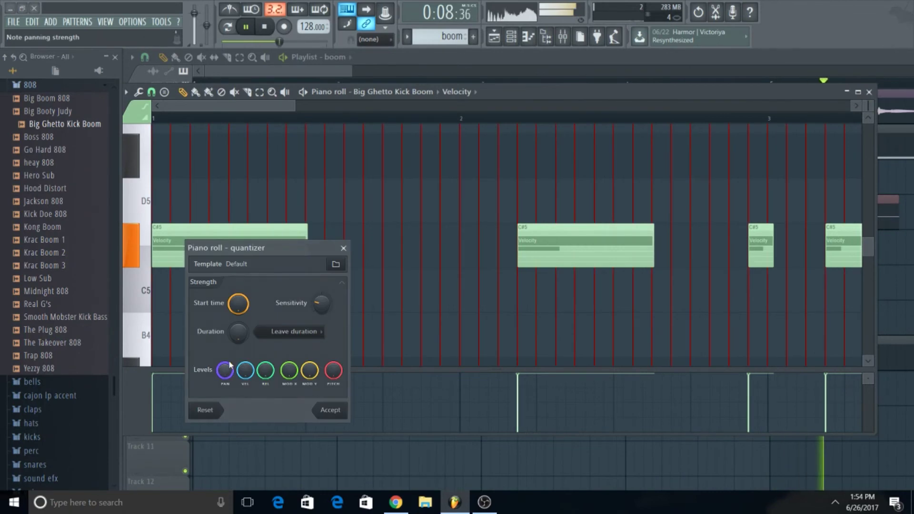
left_click(331, 412)
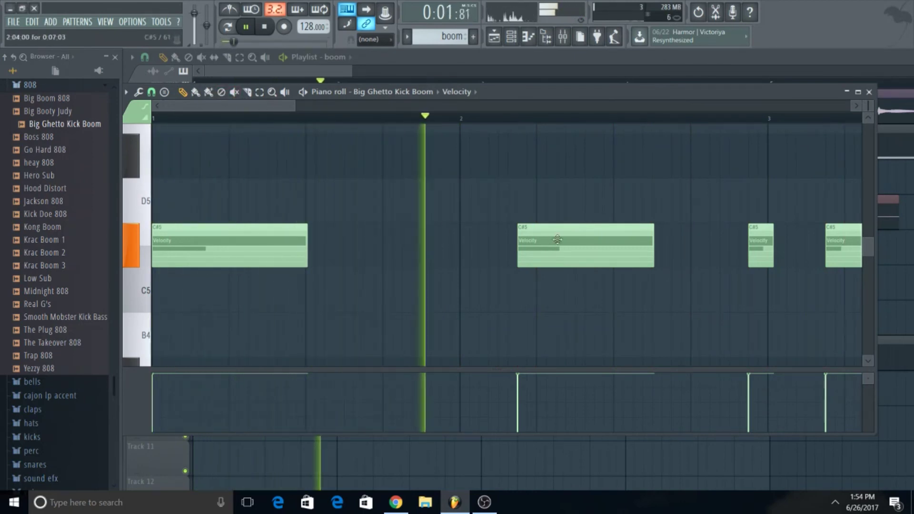
- Shift the second C#5 note to 2:05, the next two to 3:01 and 3:05, and the following one to 4:05
left_click_drag(557, 239, 593, 247)
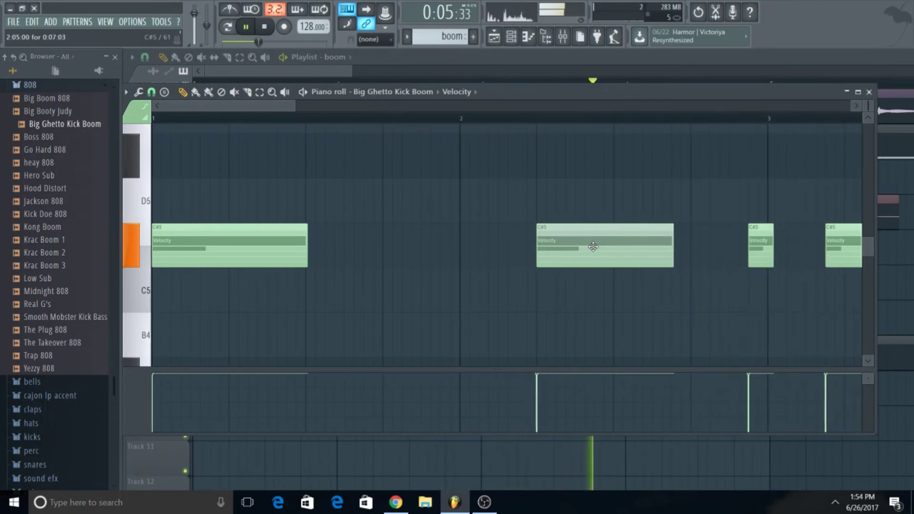
key("space")
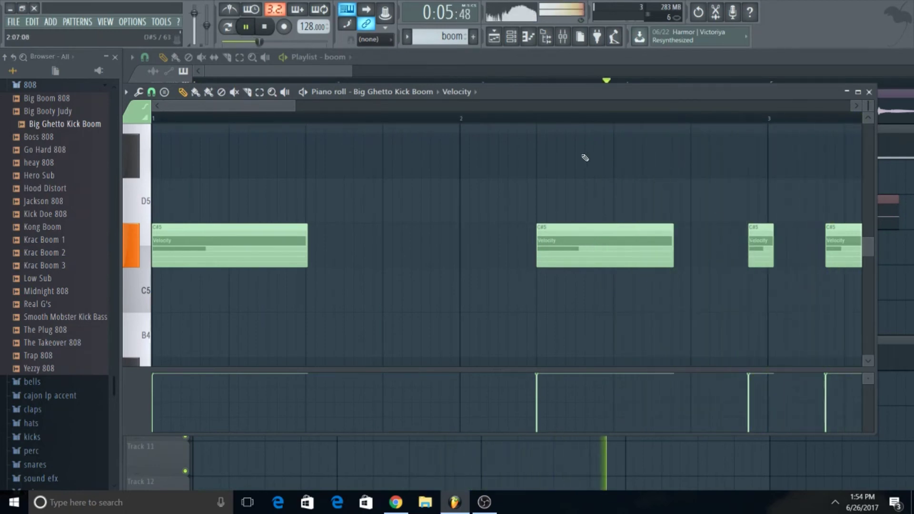
left_click_drag(282, 107, 367, 108)
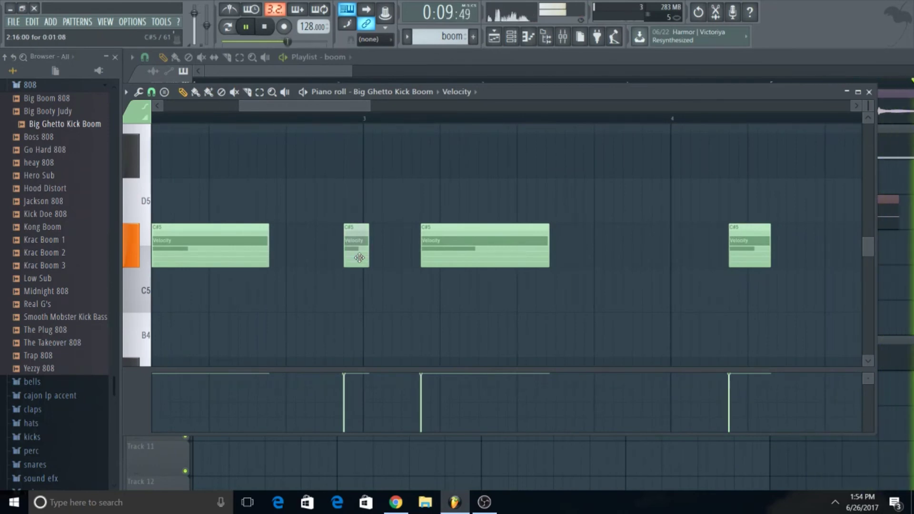
left_click_drag(360, 257, 376, 258)
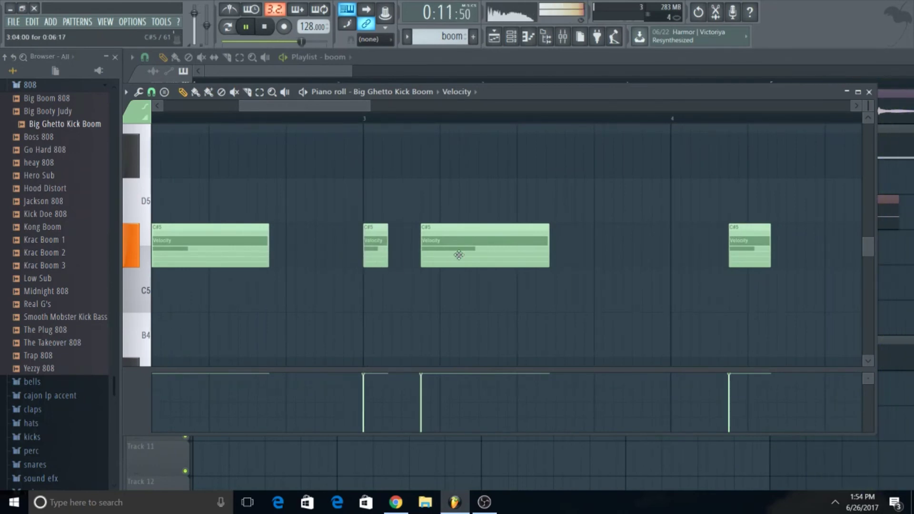
left_click_drag(460, 255, 491, 252)
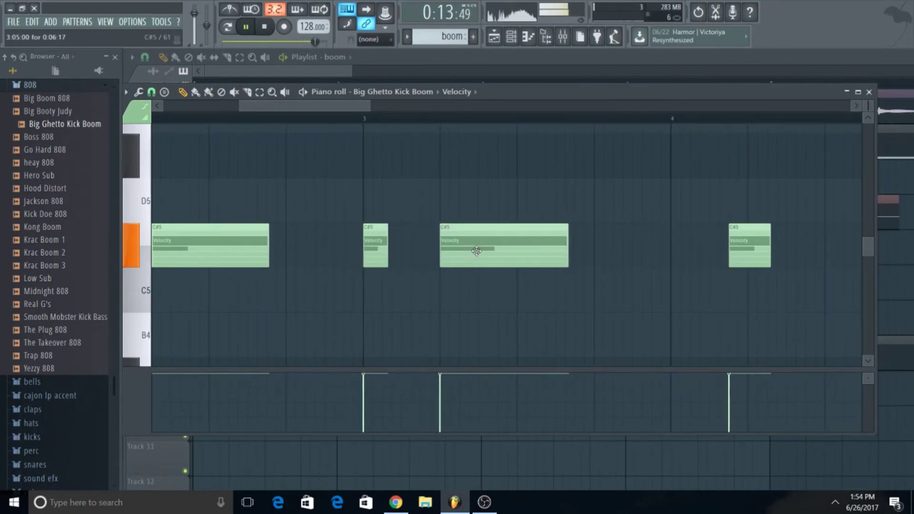
left_click_drag(747, 251, 767, 250)
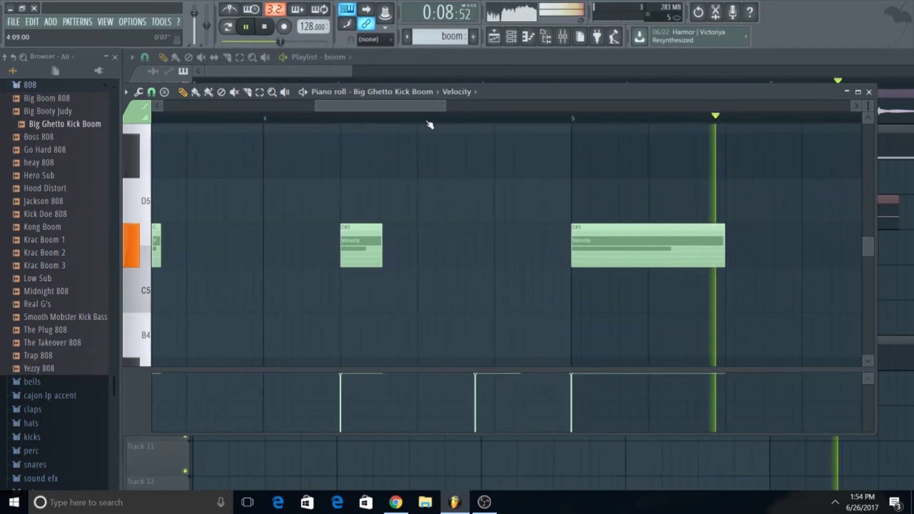
- Move the G#5 note before bar 5 to 4:13 and the C#5 note in bar 6 to 6:05
left_click_drag(874, 245, 874, 232)
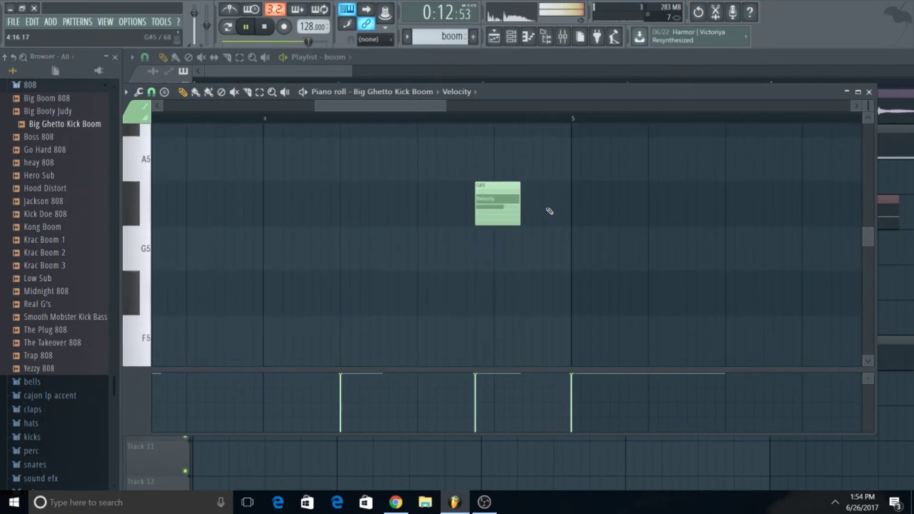
left_click_drag(508, 204, 516, 210)
left_click_drag(398, 105, 467, 122)
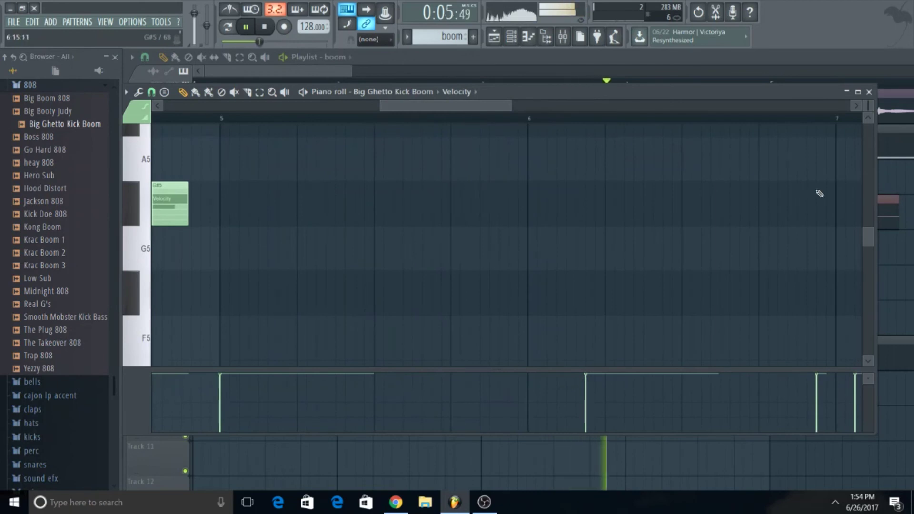
scroll(865, 241, "down", 7)
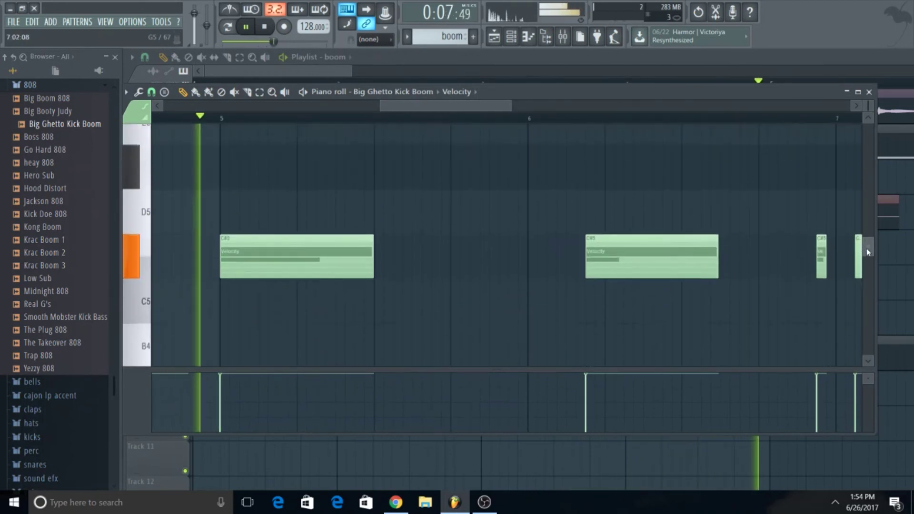
left_click_drag(669, 245, 686, 247)
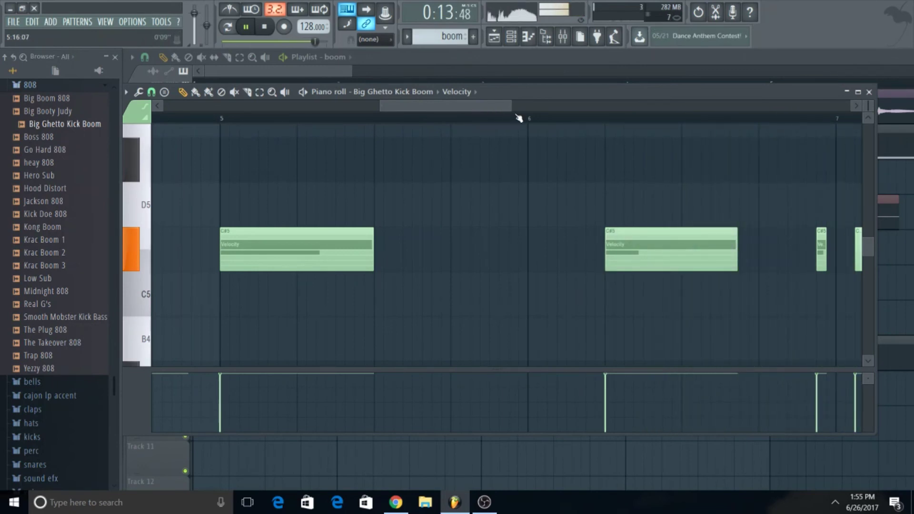
- Shift the three C#5 notes around bar 7 one step later, to 7:01, 7:03 and 7:13
left_click_drag(478, 110, 557, 126)
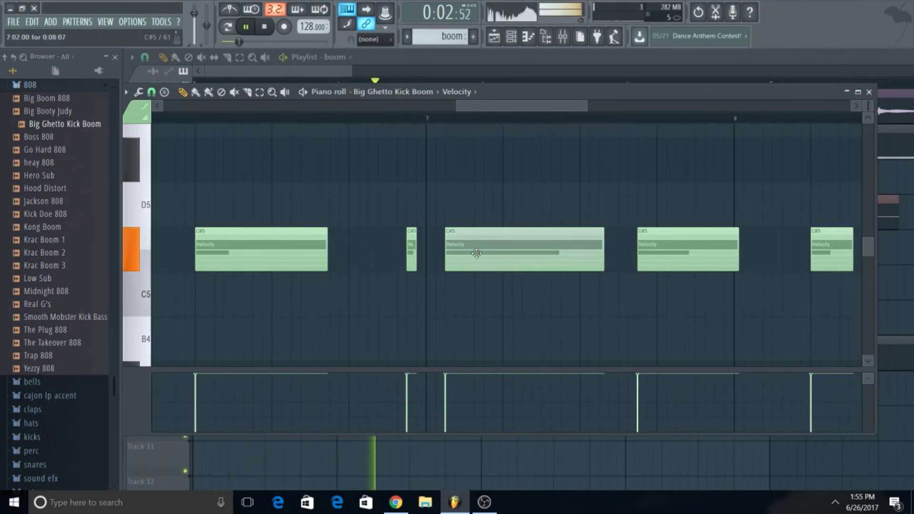
left_click_drag(477, 254, 498, 257)
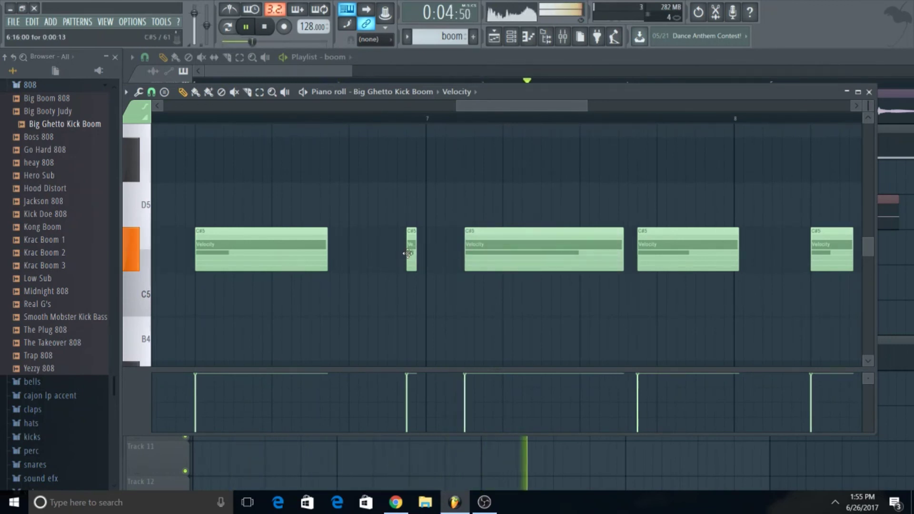
left_click_drag(410, 256, 430, 266)
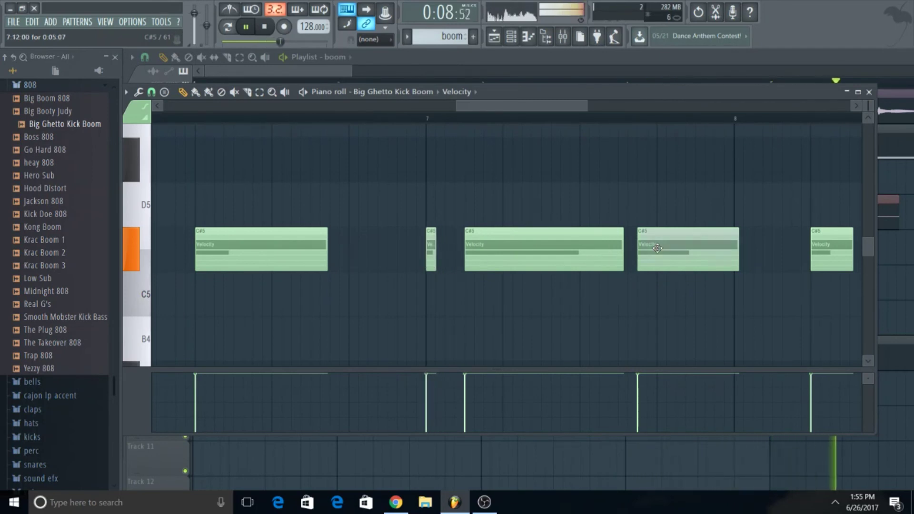
left_click_drag(657, 248, 677, 248)
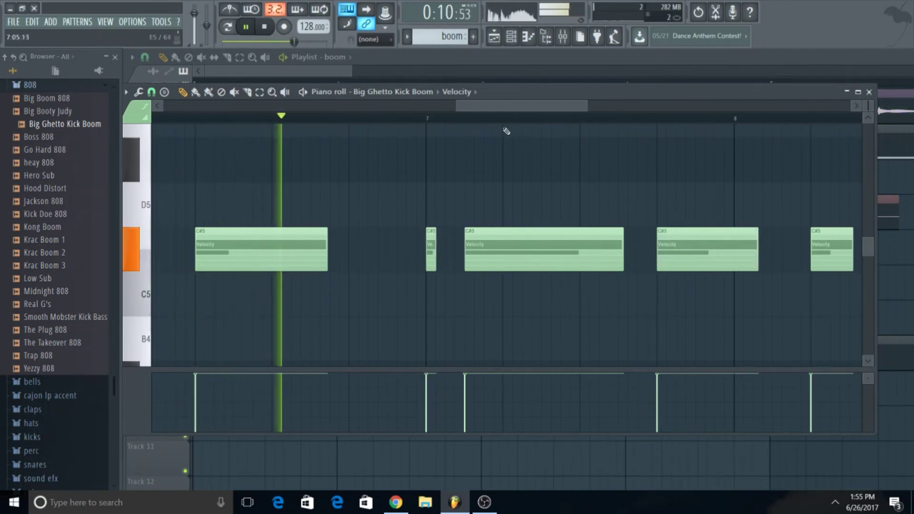
- Move the last G#5 note in bar 8 one step later to 8:13, shorten it, and close the note editor
left_click_drag(478, 107, 572, 122)
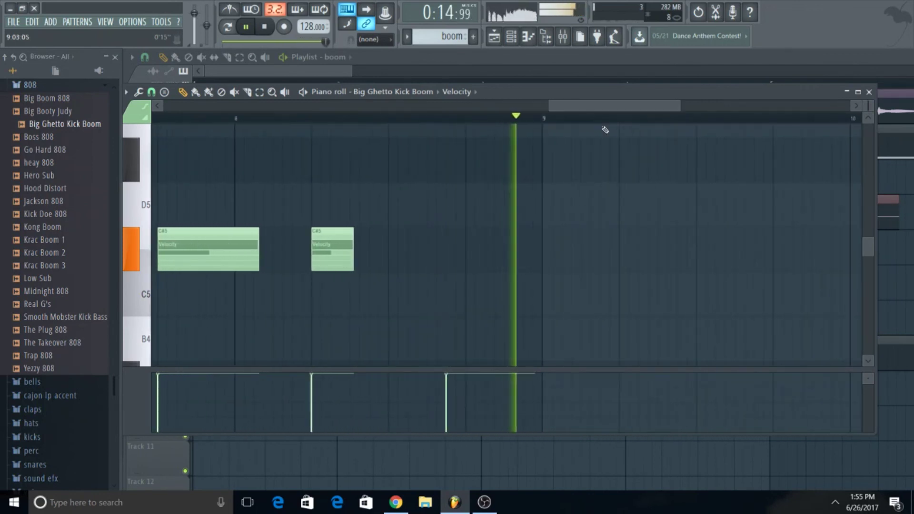
left_click(869, 119)
left_click(868, 119)
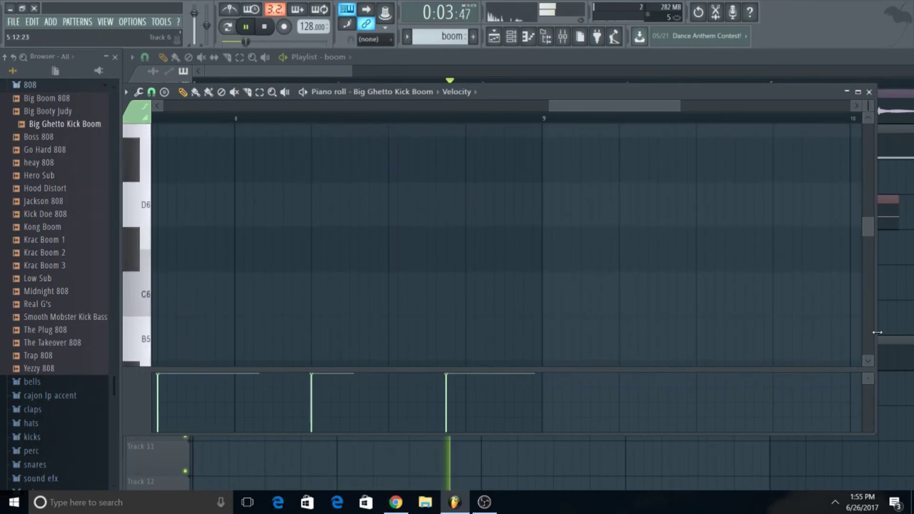
left_click(869, 360)
left_click(870, 360)
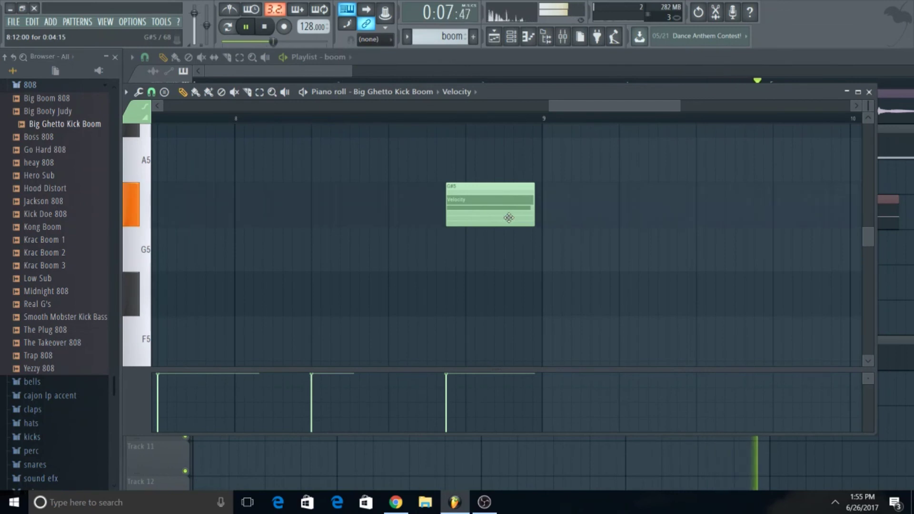
left_click_drag(509, 217, 529, 217)
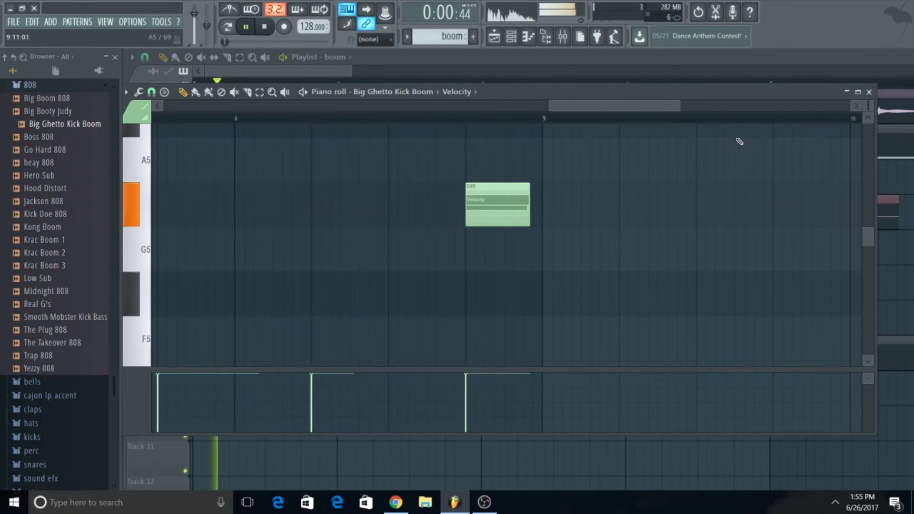
left_click(869, 92)
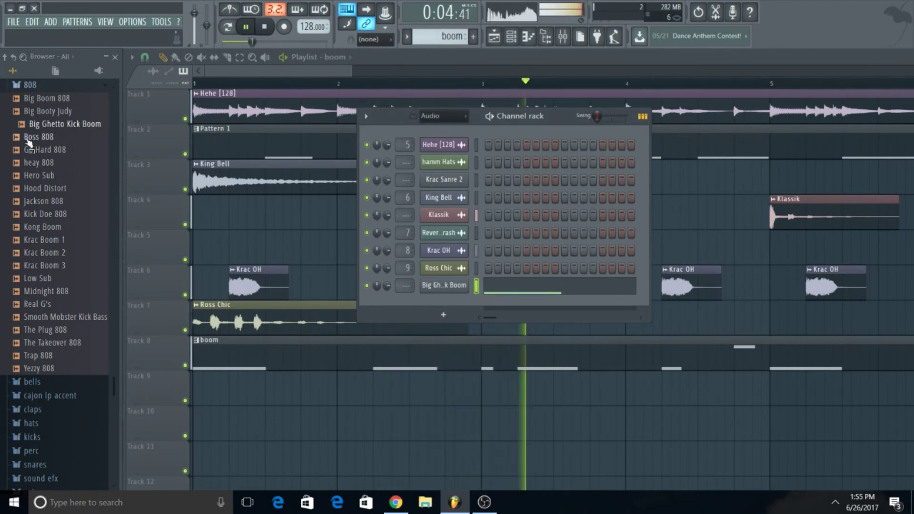
- Place the hamm Hats sample from the hats folder at the start of Track 9
left_click(41, 424)
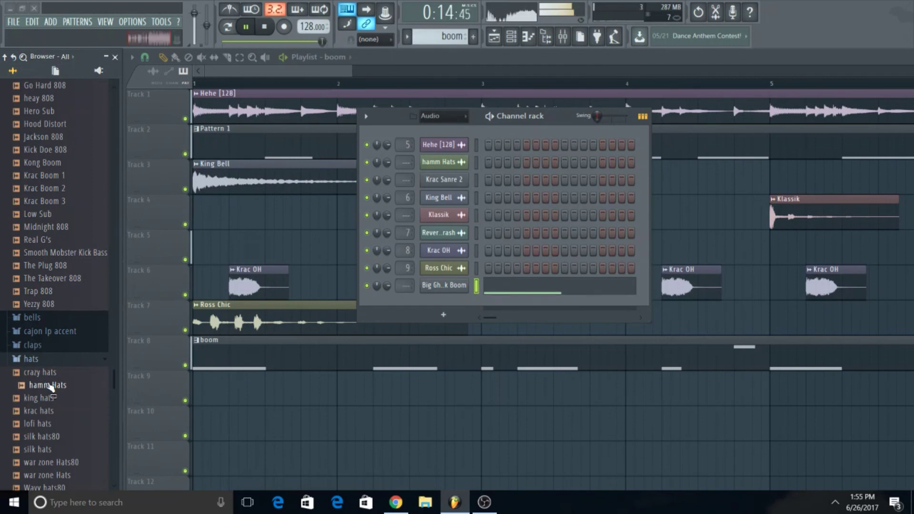
left_click_drag(50, 385, 198, 395)
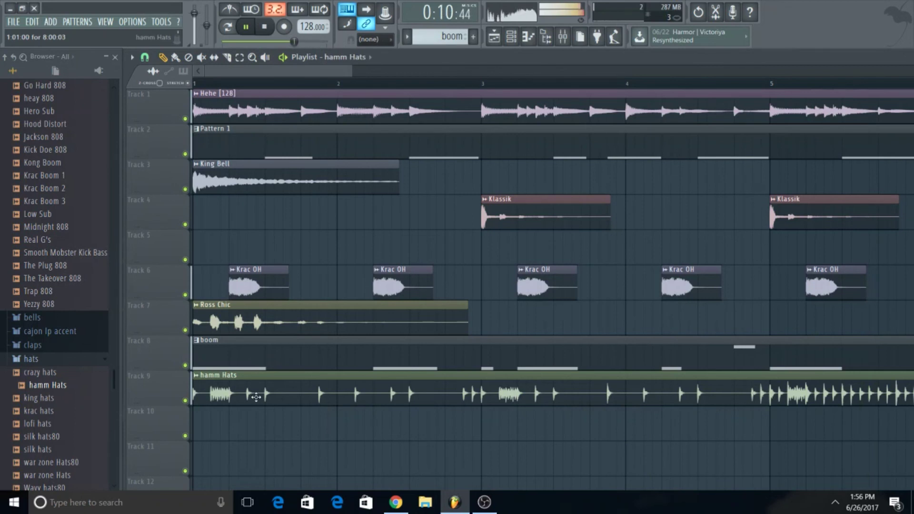
- Route the hamm Hats clip to mixer track 10 and lower that track's level to about the height of Hehe's
double_click(256, 399)
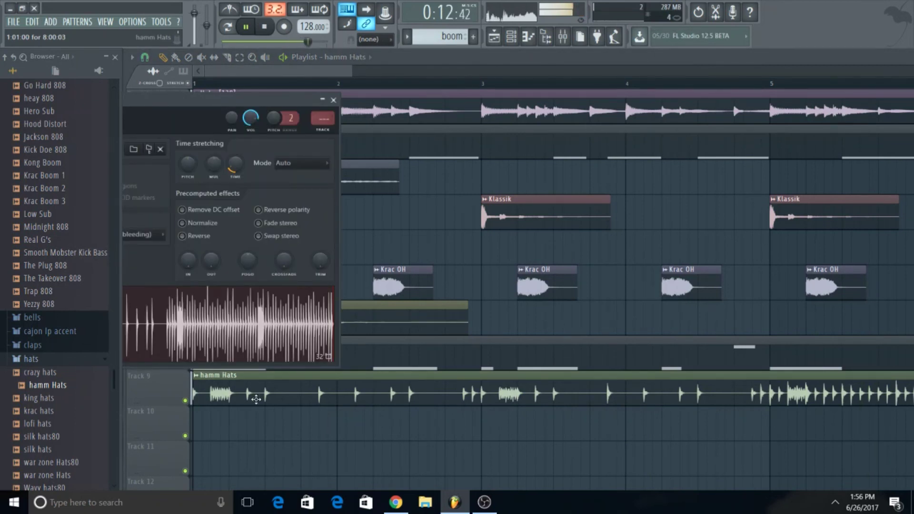
key("F9")
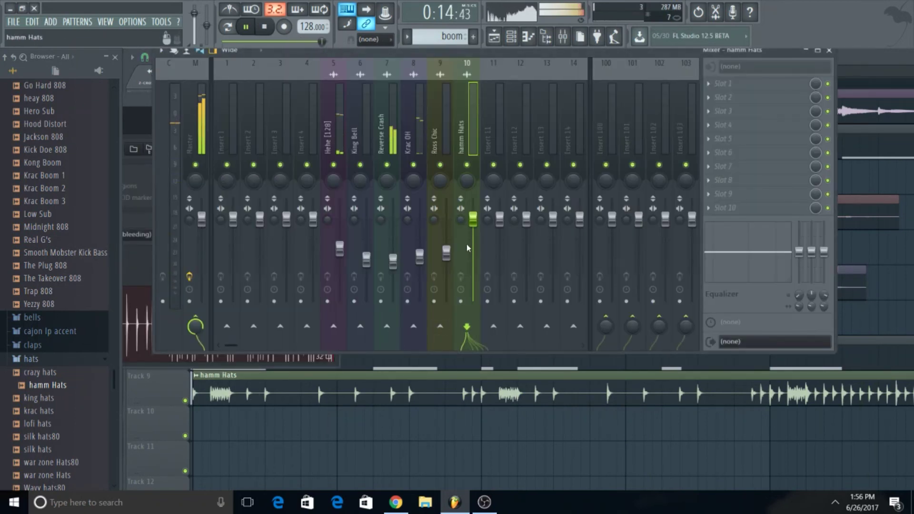
left_click_drag(473, 219, 474, 243)
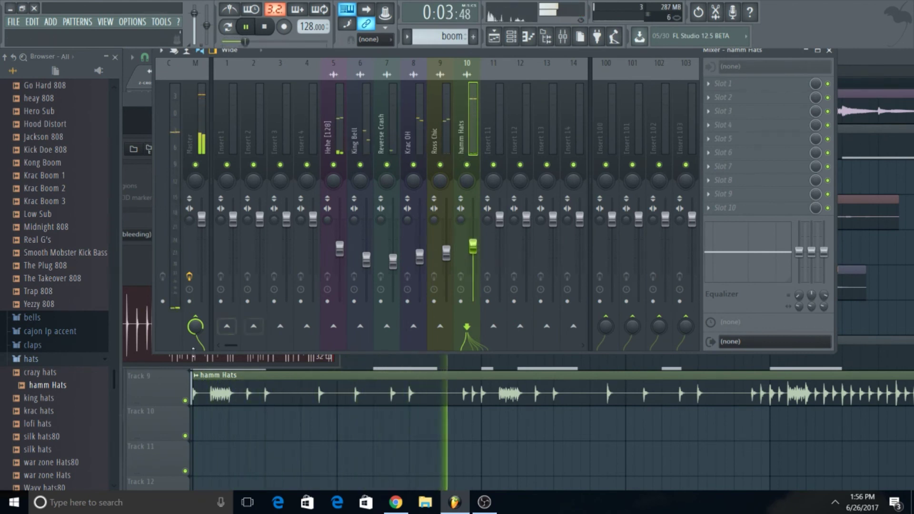
key("F9")
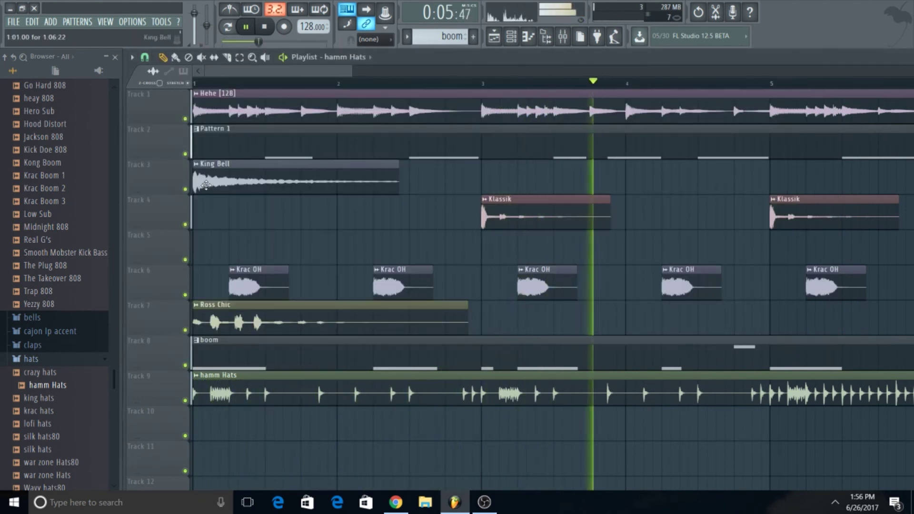
- Route Krac Sanre 2 to mixer track 11 and Big Ghetto Kick Boom to mixer track 12
double_click(257, 152)
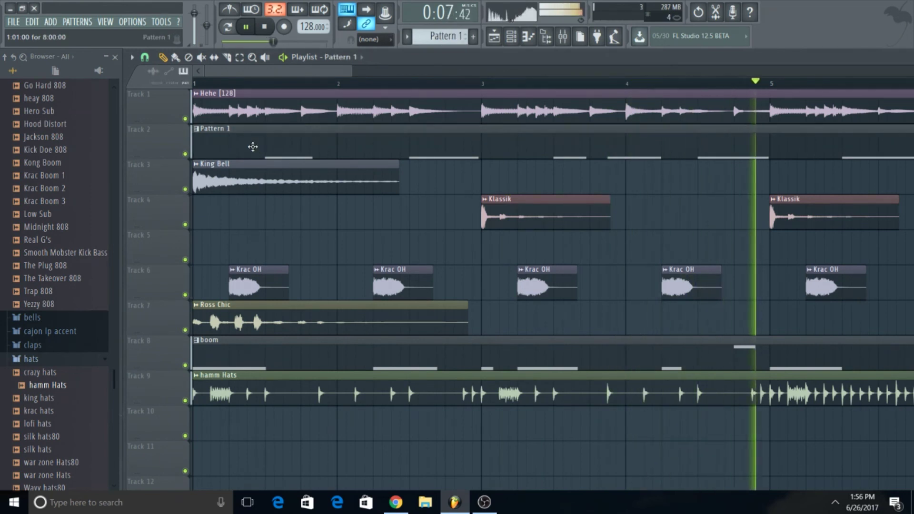
left_click(510, 36)
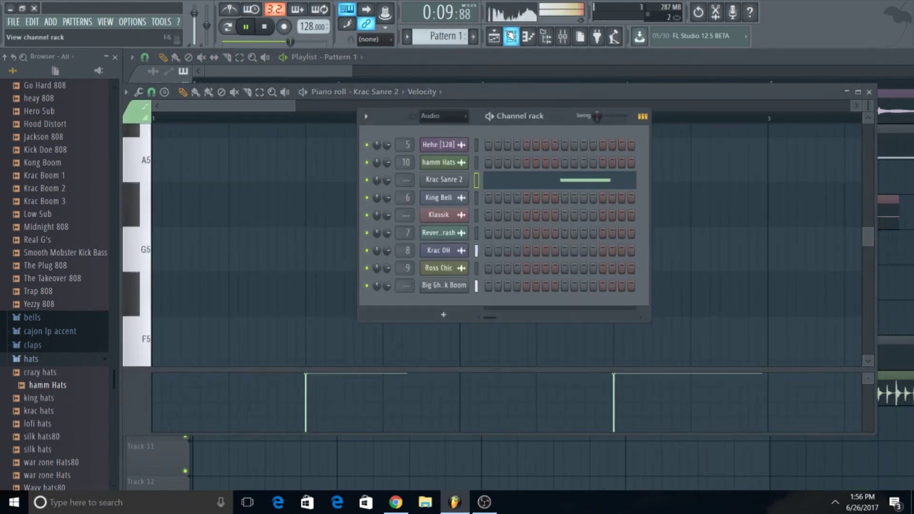
left_click(450, 185)
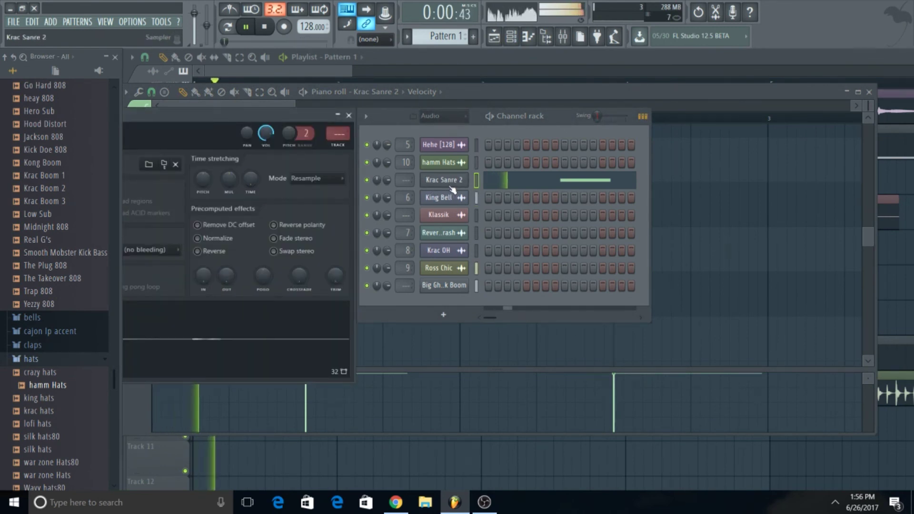
key("ctrl+l")
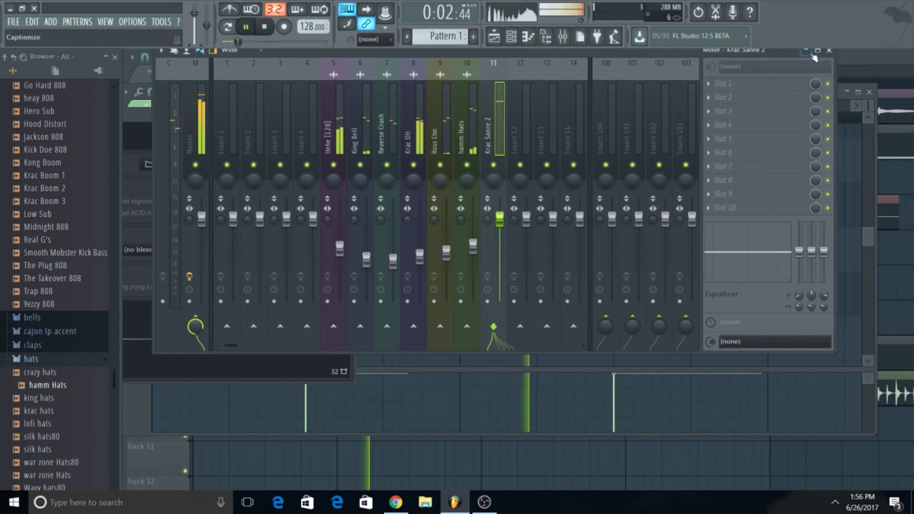
left_click(828, 51)
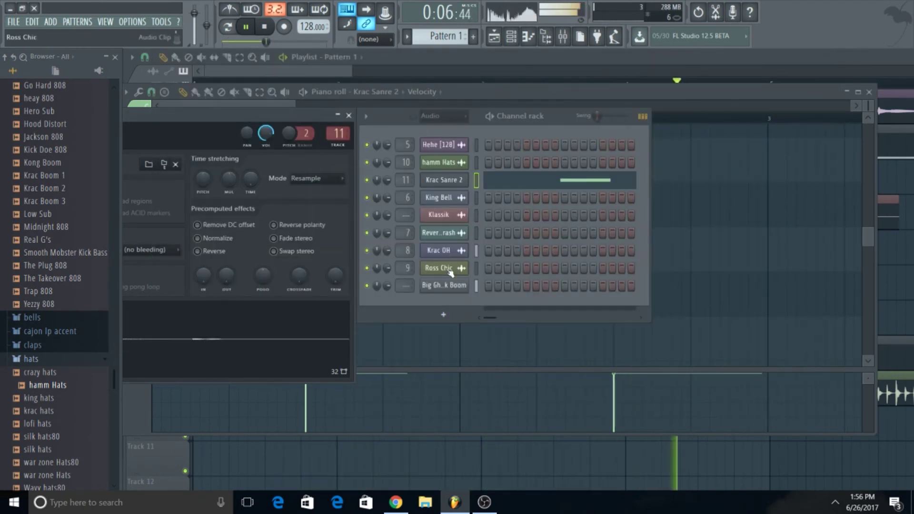
left_click(442, 287)
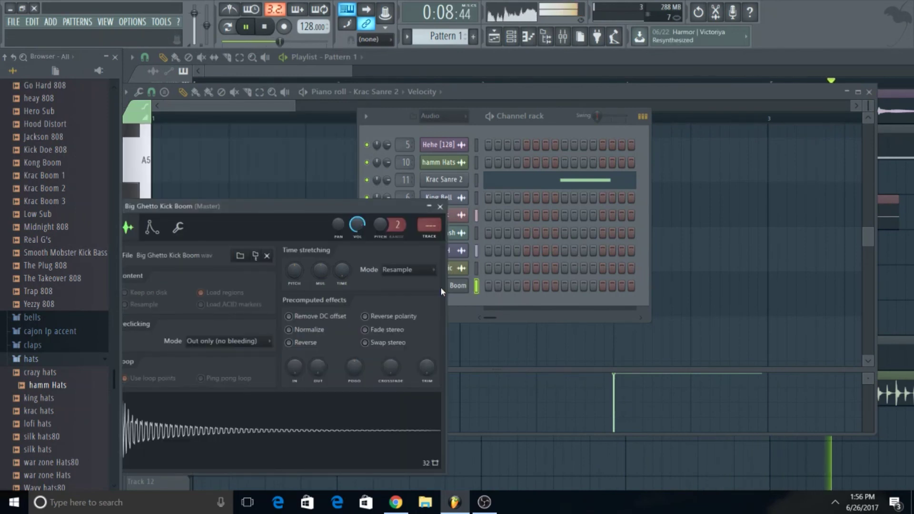
key("F9")
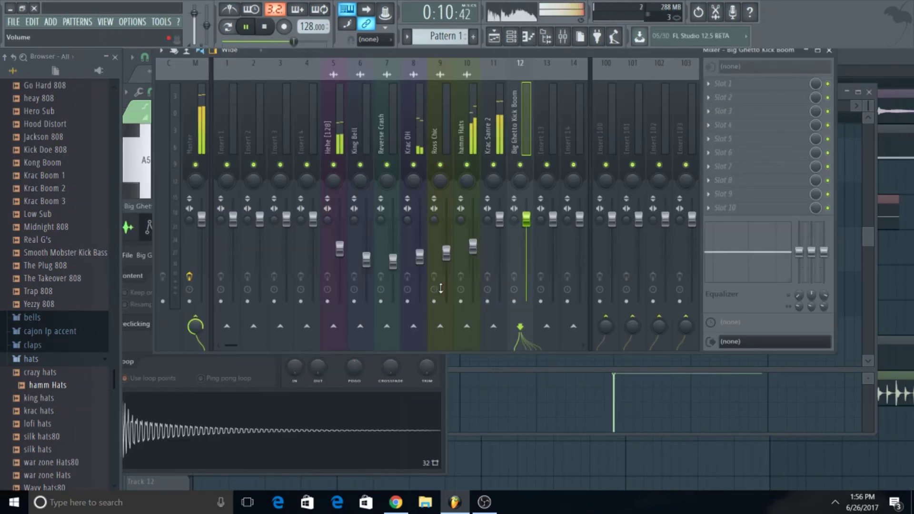